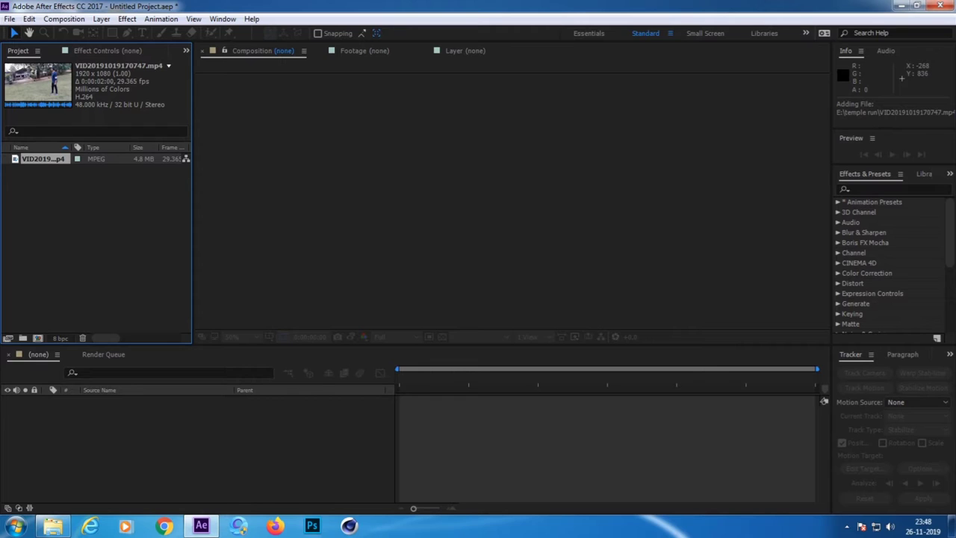
drag(42, 158, 36, 338)
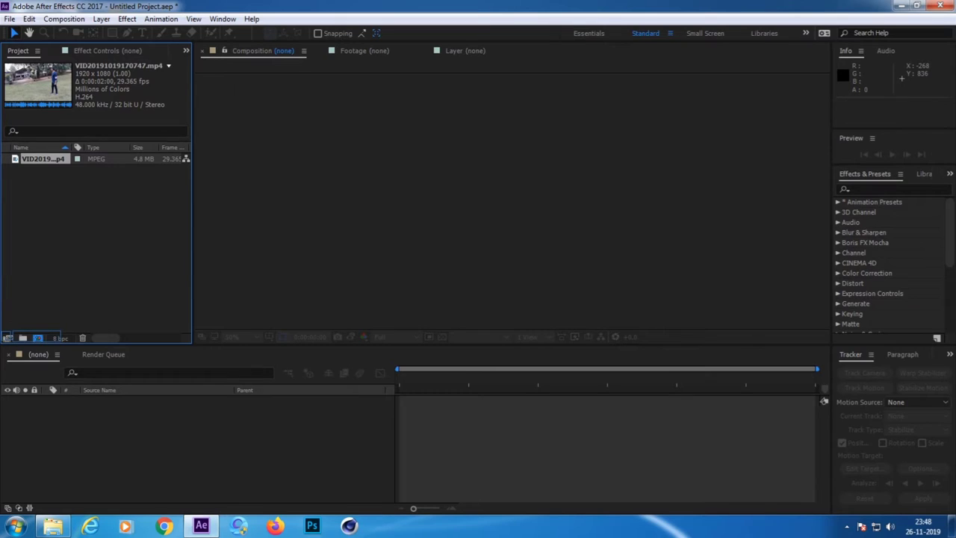
drag(35, 338, 43, 161)
mouse_move(42, 159)
mouse_down()
mouse_move(15, 321)
mouse_move(38, 338)
mouse_up()
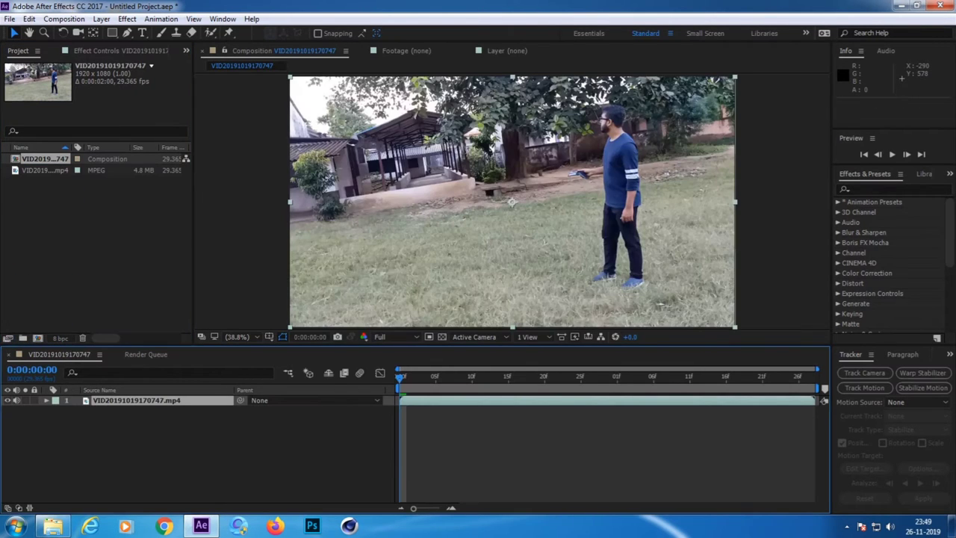
Step: Preview the clip, then drag the layer's out point left so it ends at 0:00:01:06
mouse_move(400, 376)
mouse_down()
mouse_move(501, 376)
mouse_move(399, 376)
mouse_up()
key(space)
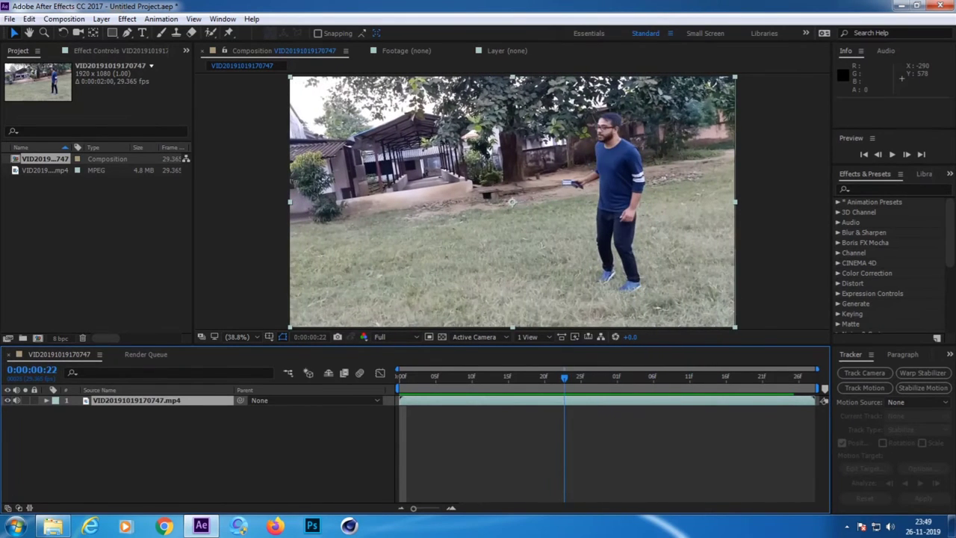
drag(564, 378, 387, 389)
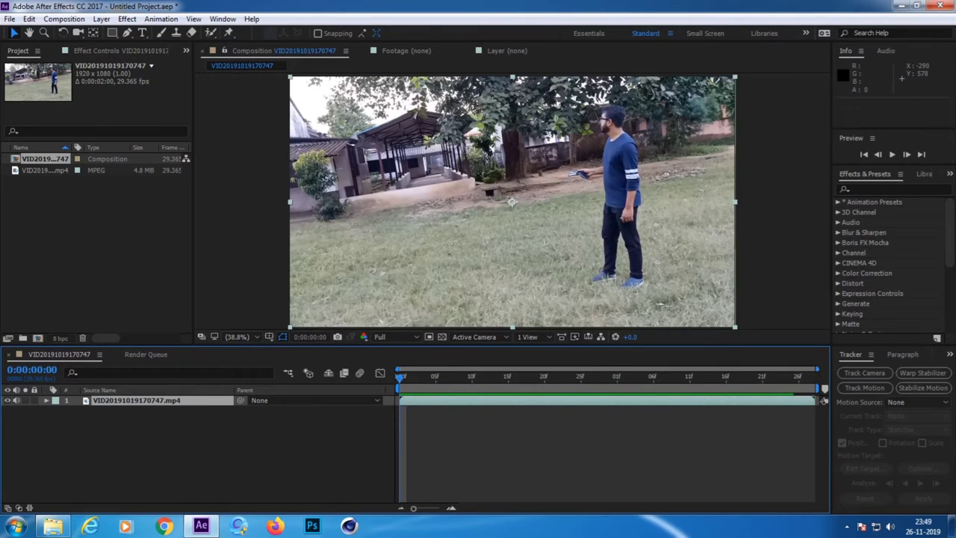
mouse_move(814, 400)
mouse_down()
mouse_move(643, 401)
mouse_move(663, 400)
mouse_up()
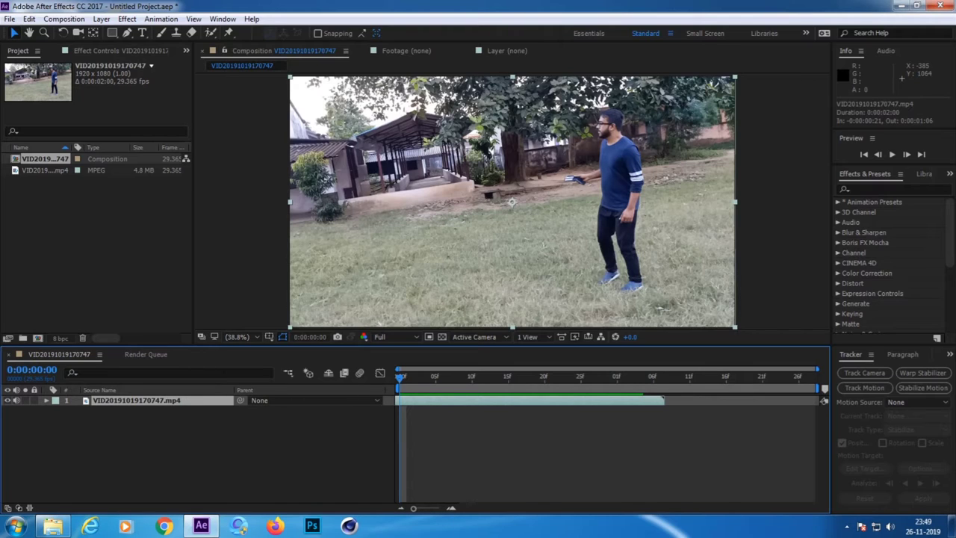
Step: Duplicate the clip layer, delete the copy, and preview the composition
key(ctrl+d)
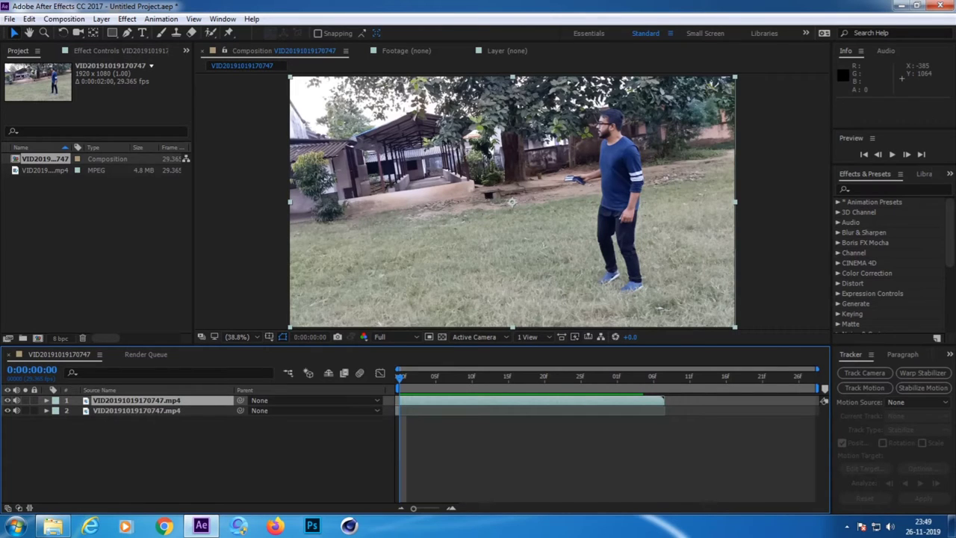
click(136, 411)
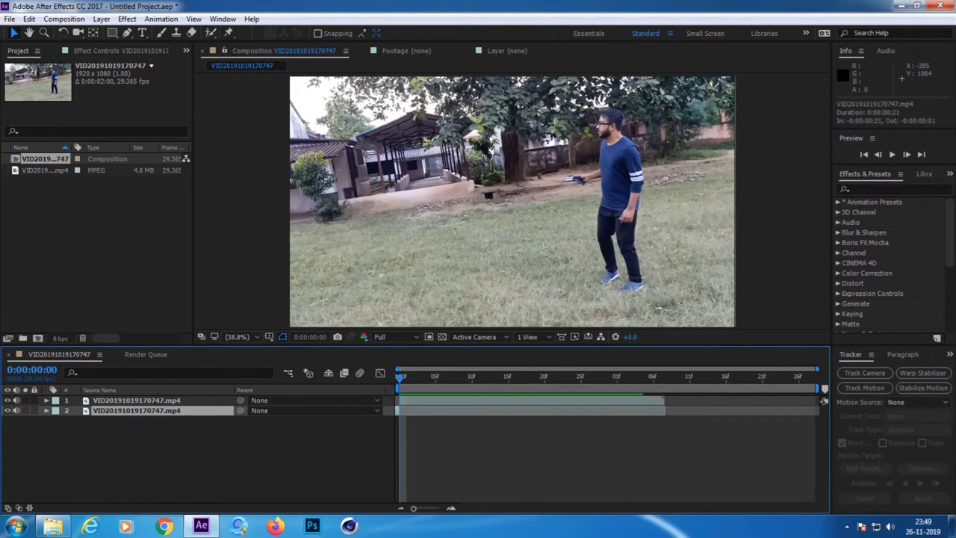
key(Delete)
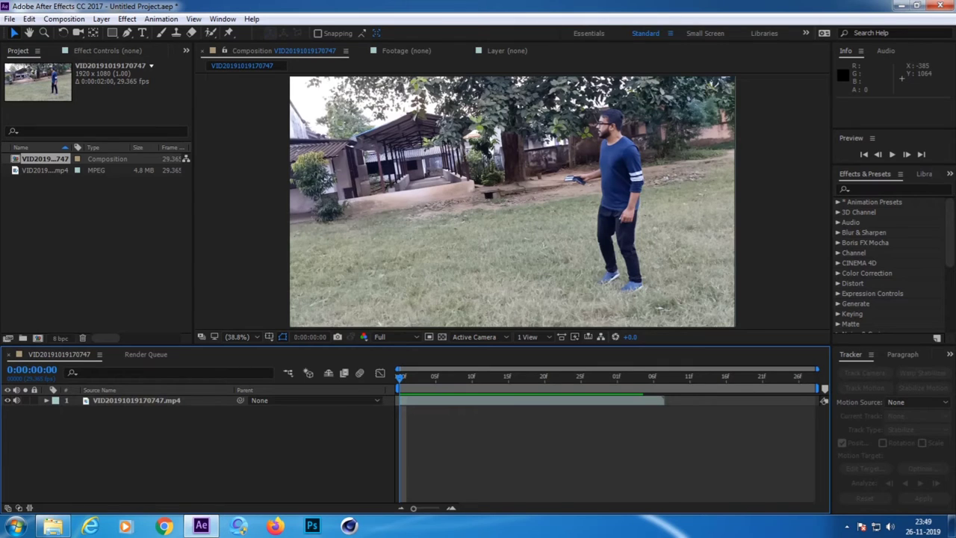
key(space)
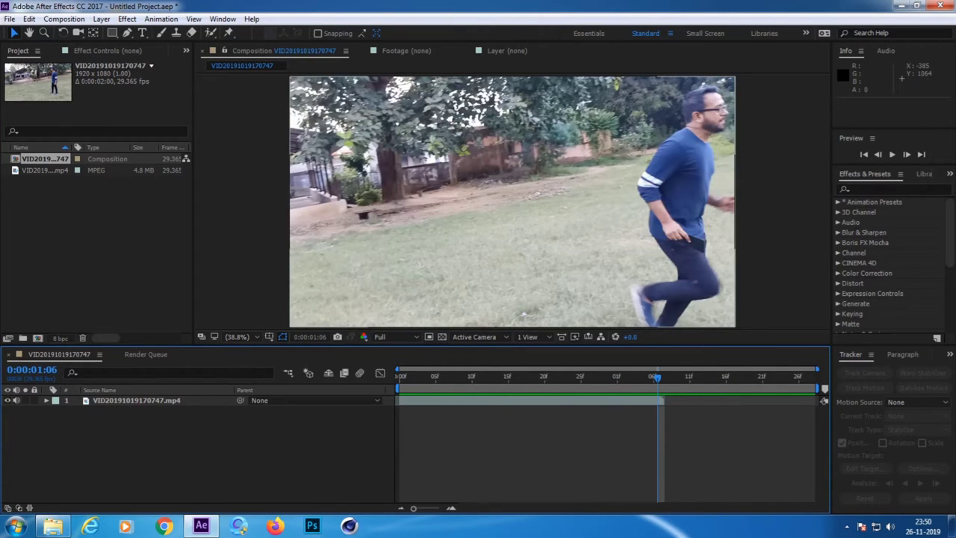
Step: End the work area at the clip's end and trim the comp to 0:00:01:08
key(n)
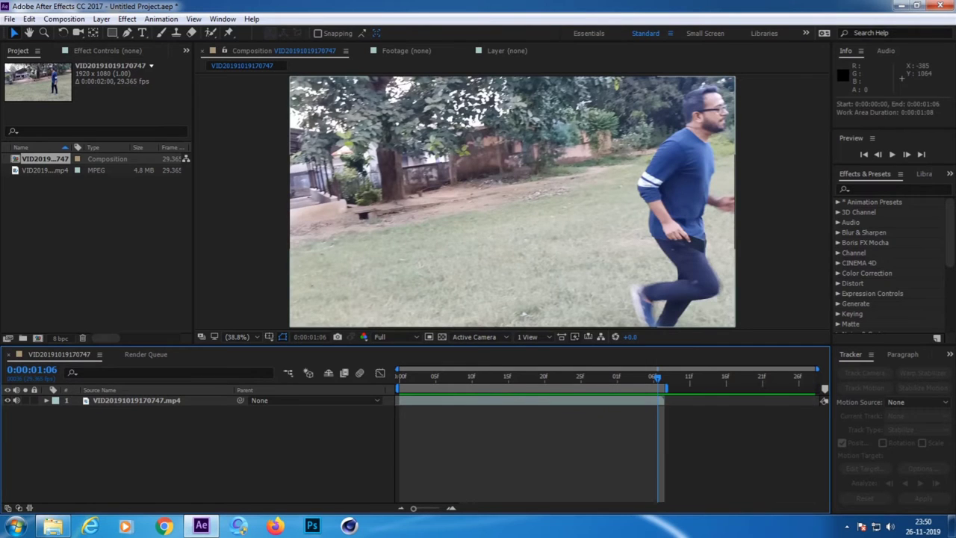
right_click(651, 388)
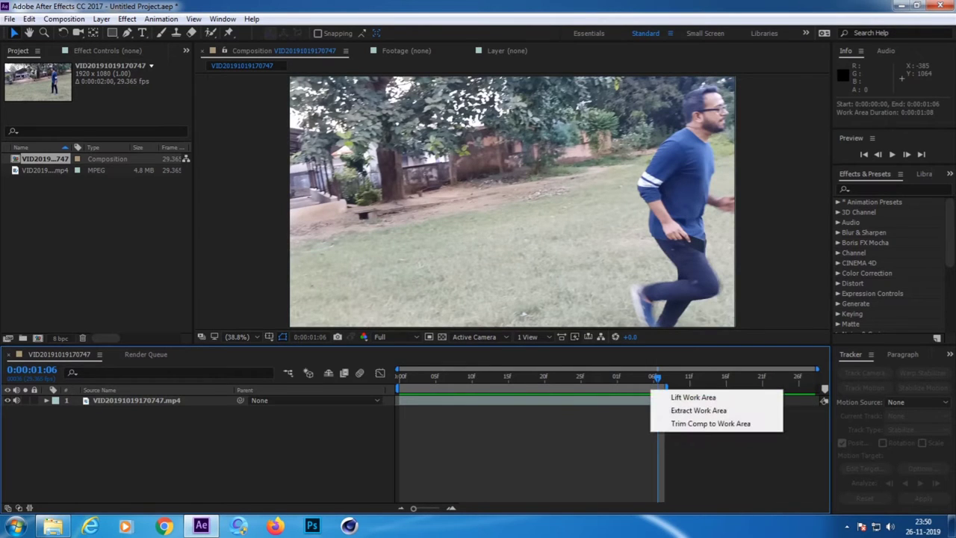
click(710, 423)
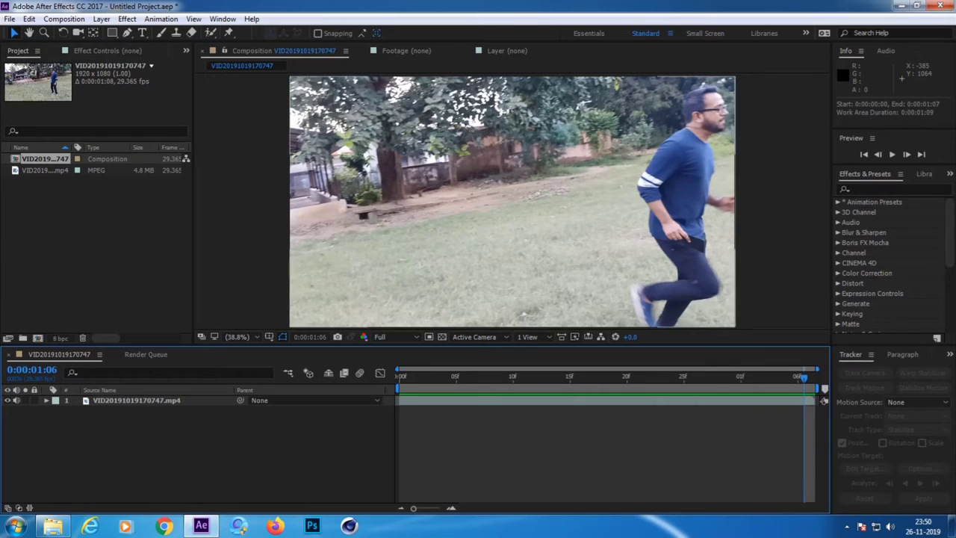
key(space)
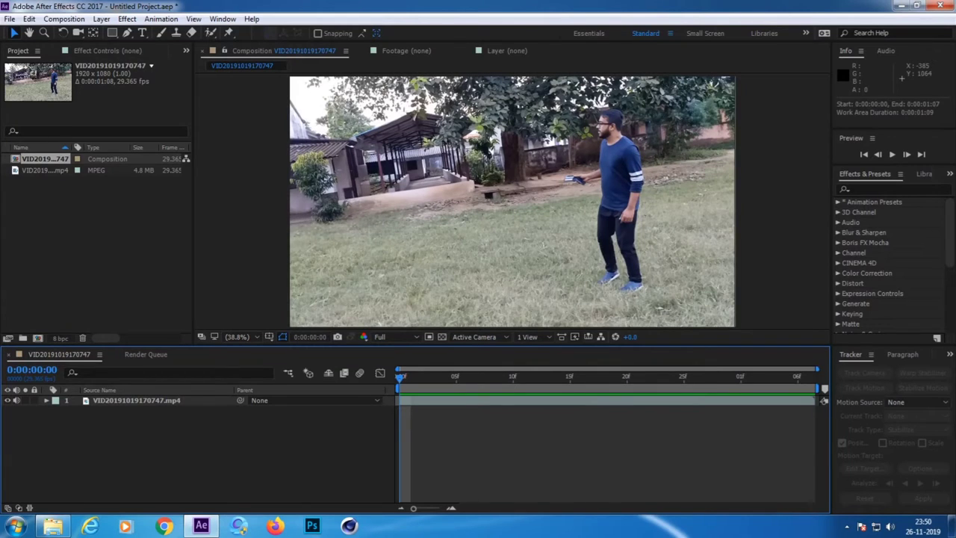
click(136, 401)
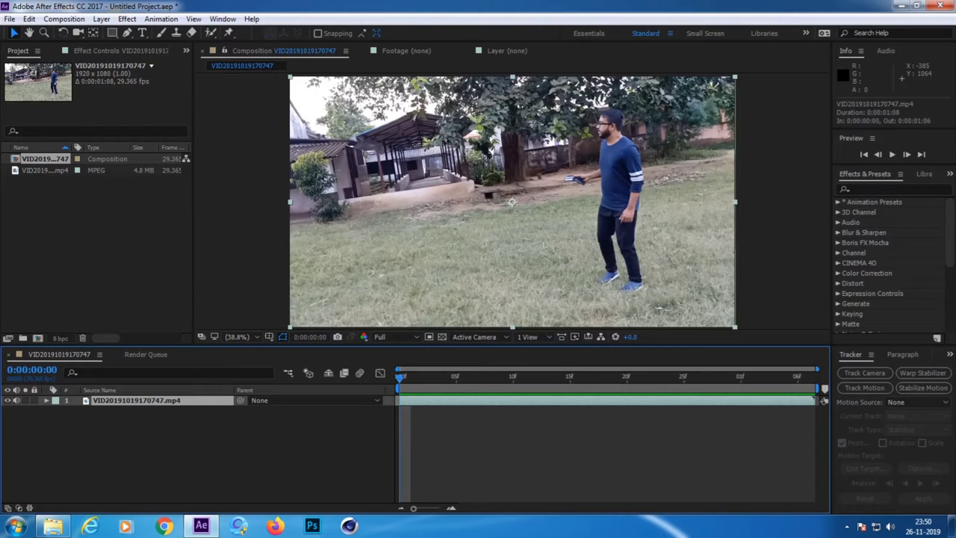
right_click(173, 400)
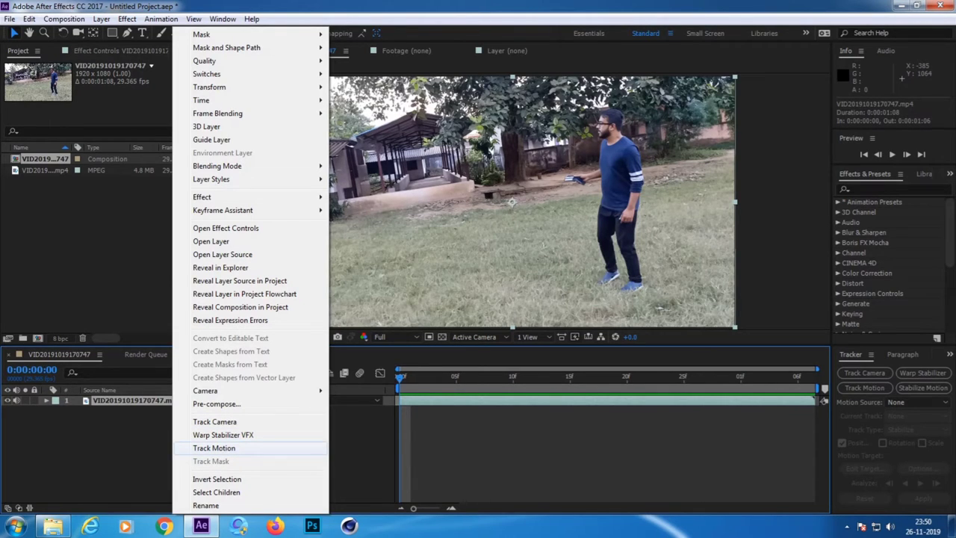
click(214, 447)
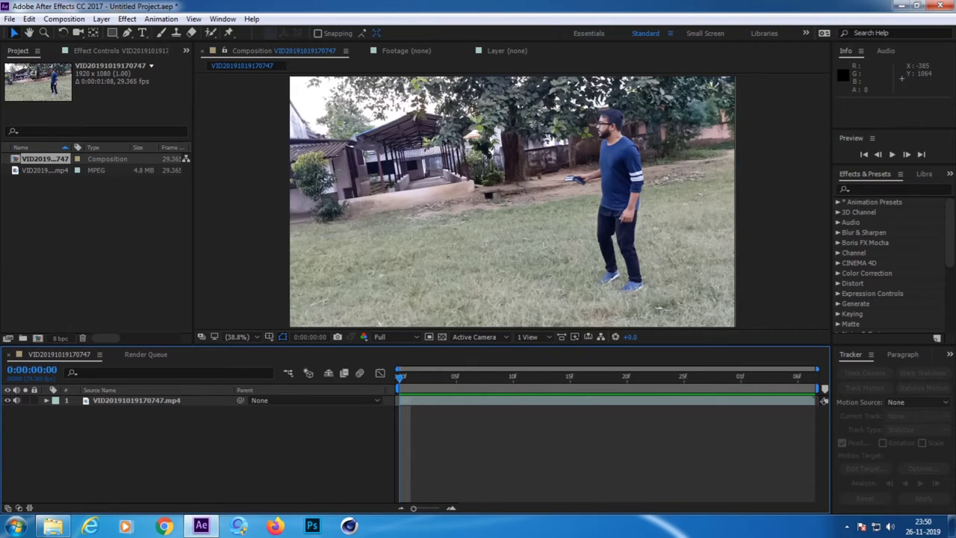
click(949, 354)
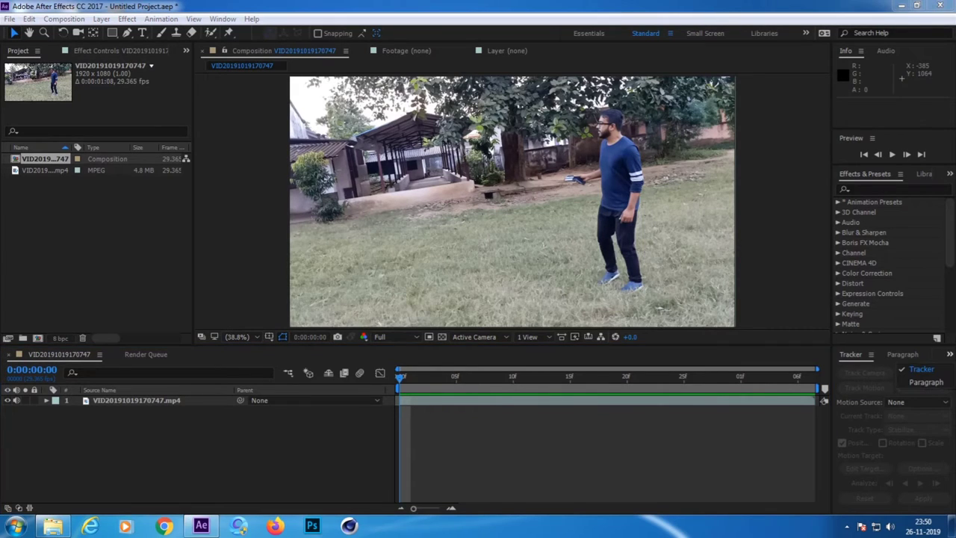
click(922, 369)
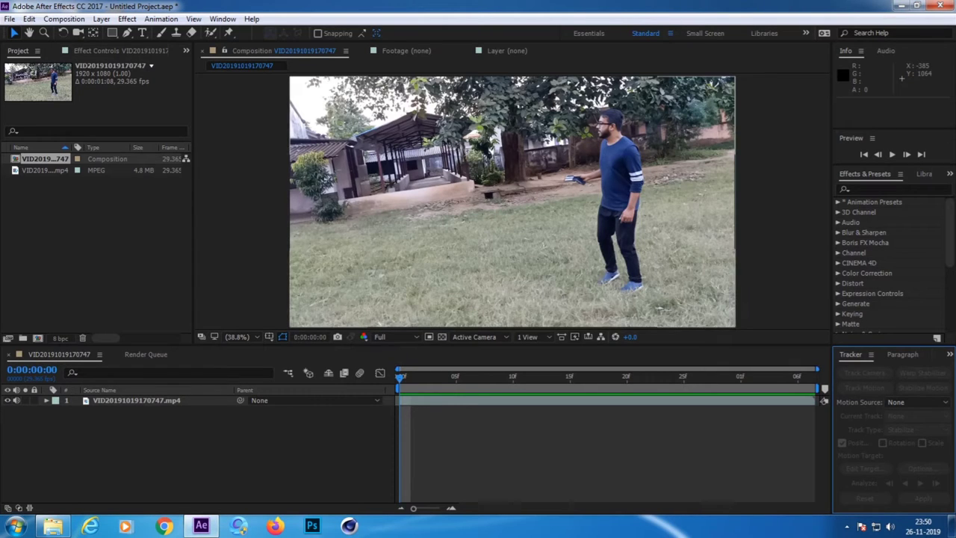
click(136, 400)
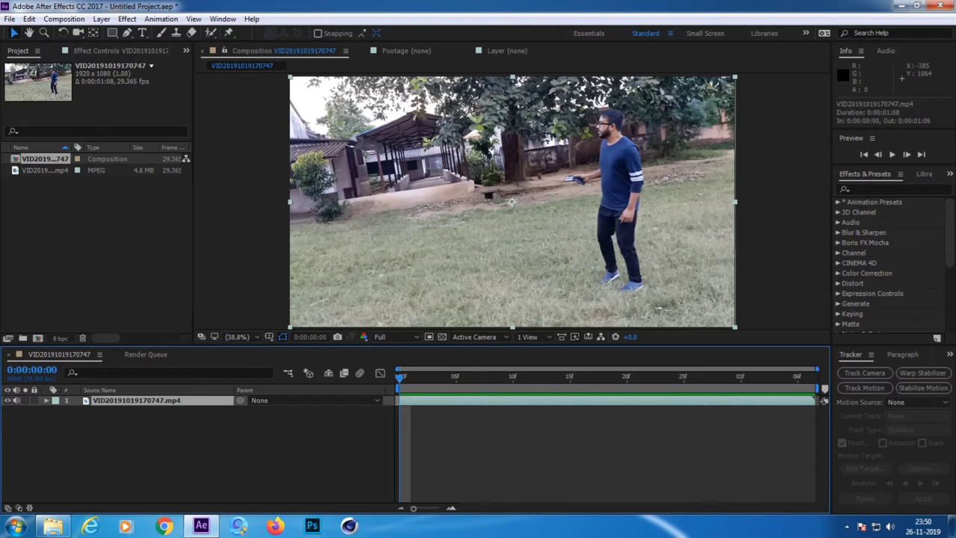
Step: Start Track Motion on the clip layer and adjust the Layer panel zoom around Track Point 1
right_click(146, 401)
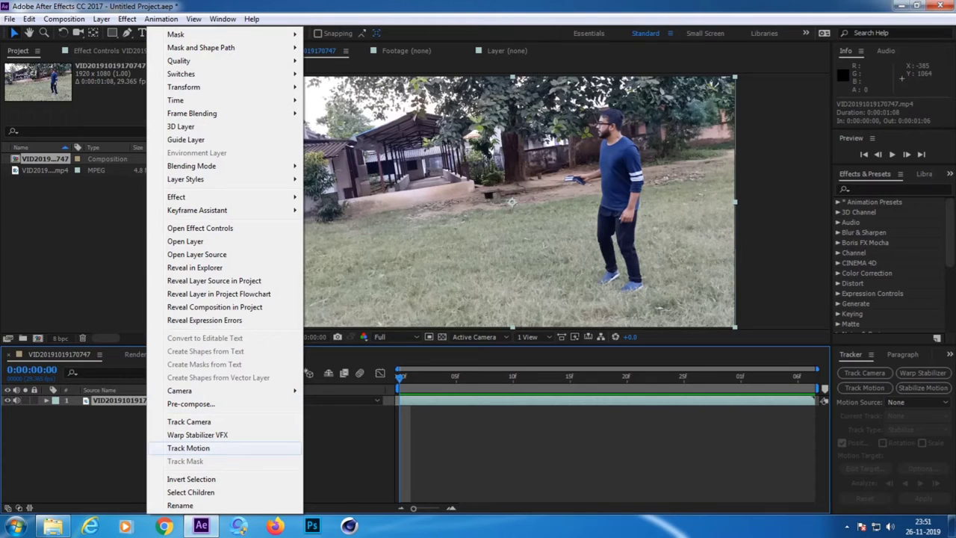
click(188, 448)
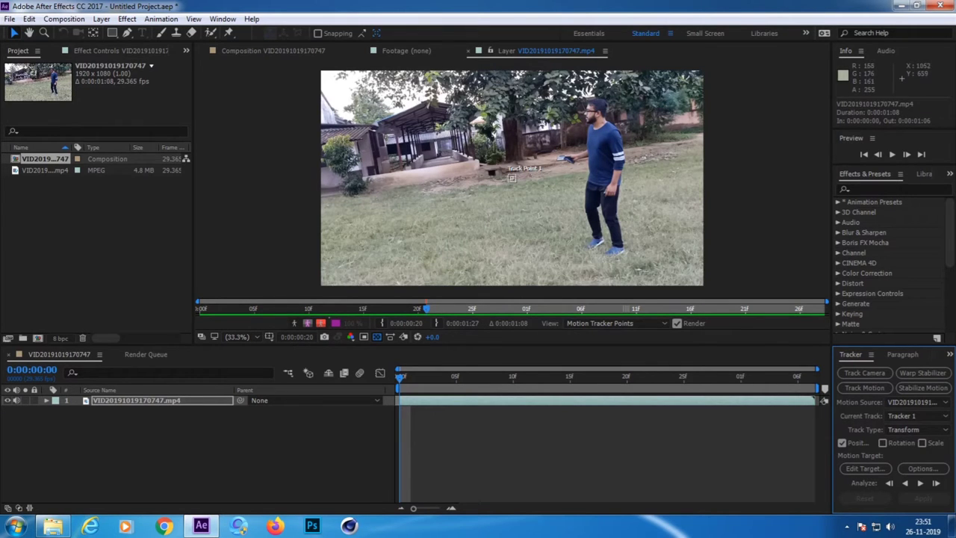
key(slash)
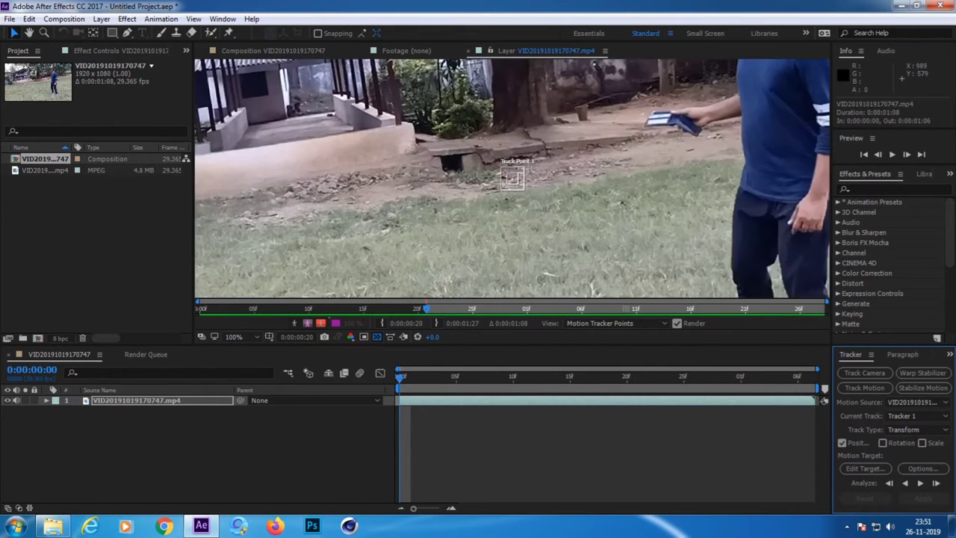
key(comma)
key(comma)
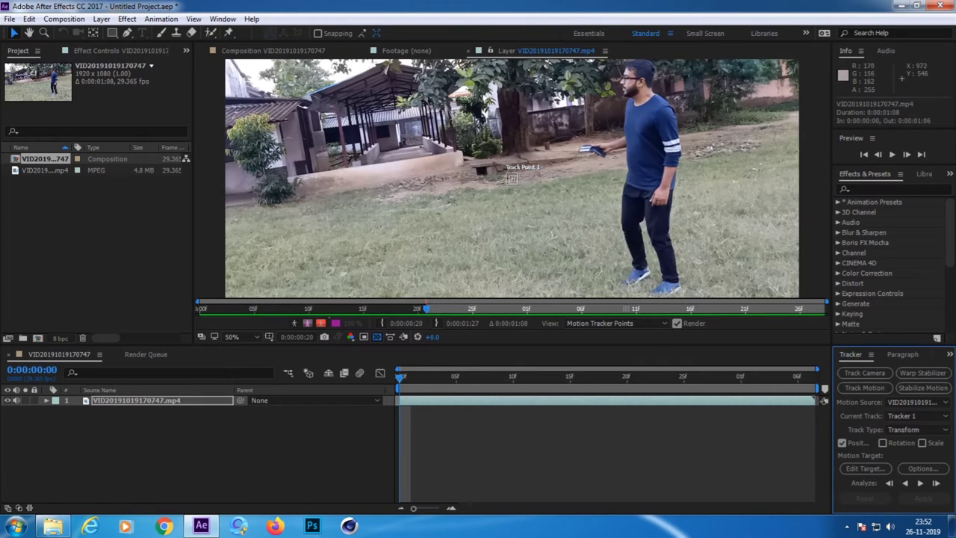
Step: Move Track Point 1 onto the small dark block in the background ground
click(514, 178)
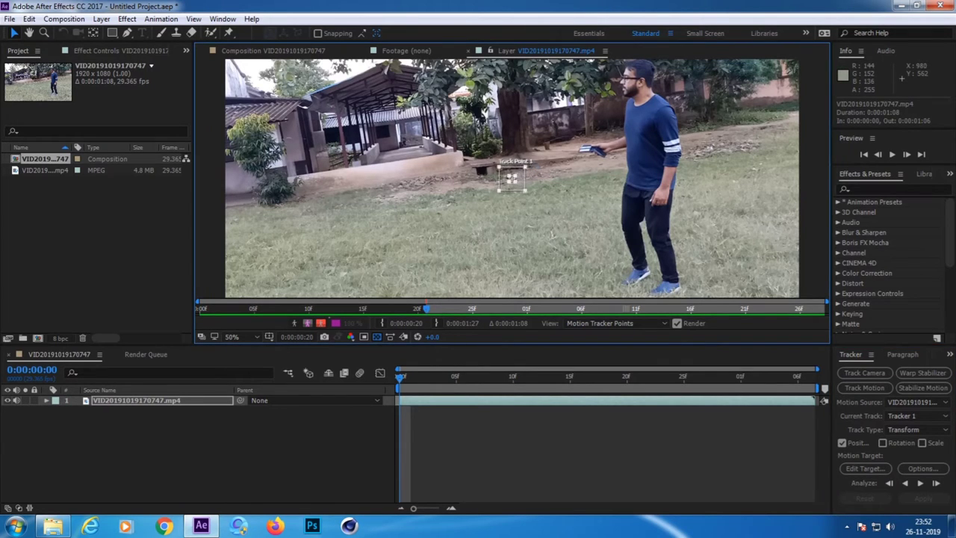
drag(526, 166, 533, 159)
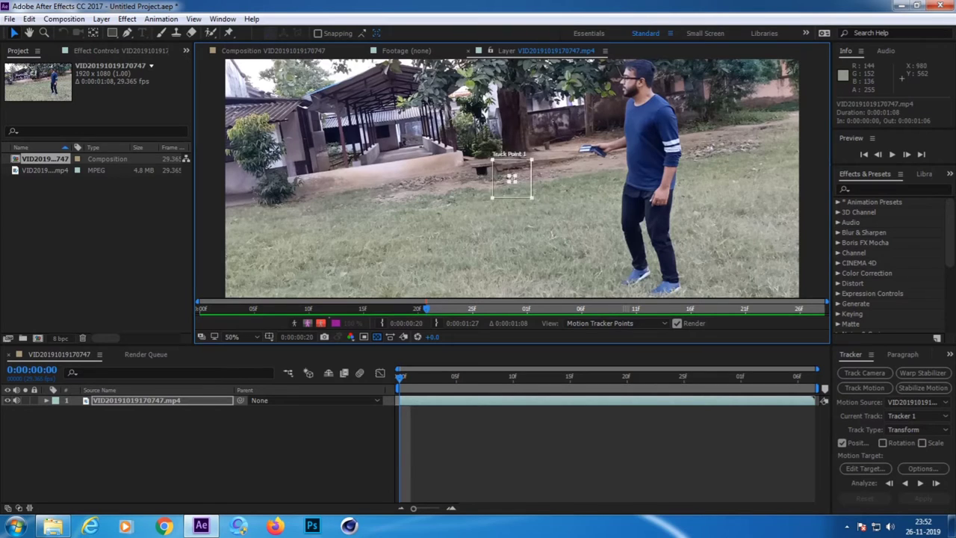
drag(512, 178, 521, 189)
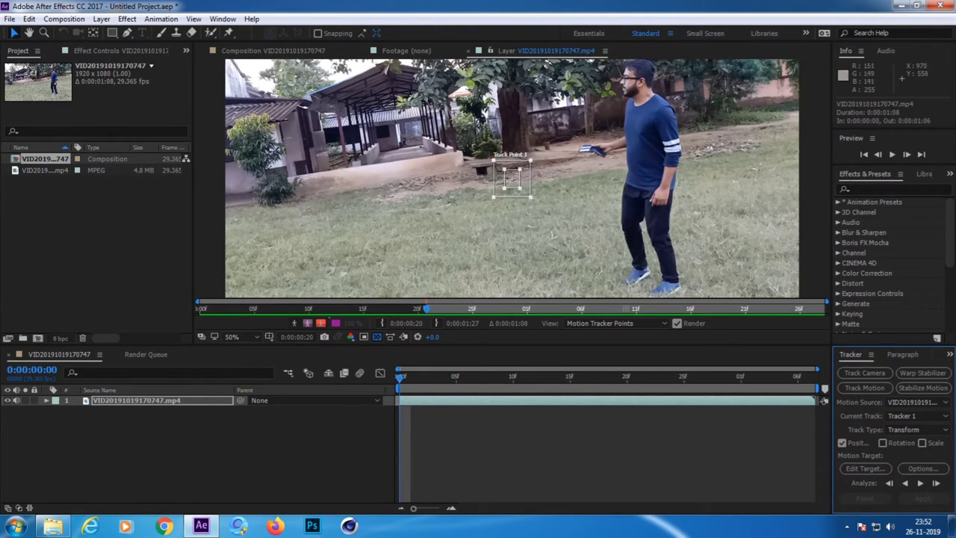
drag(512, 181, 491, 165)
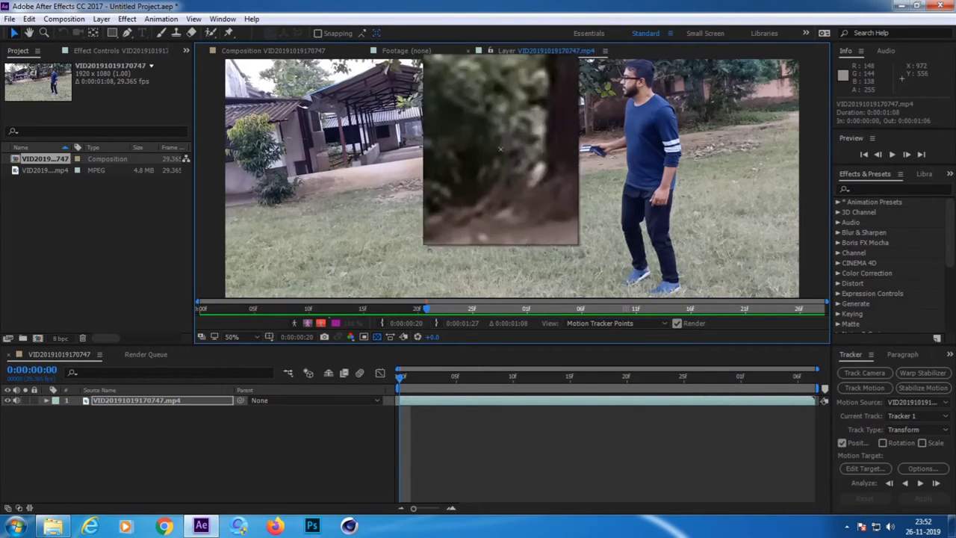
mouse_move(492, 165)
mouse_down()
mouse_move(531, 160)
mouse_move(481, 170)
mouse_up()
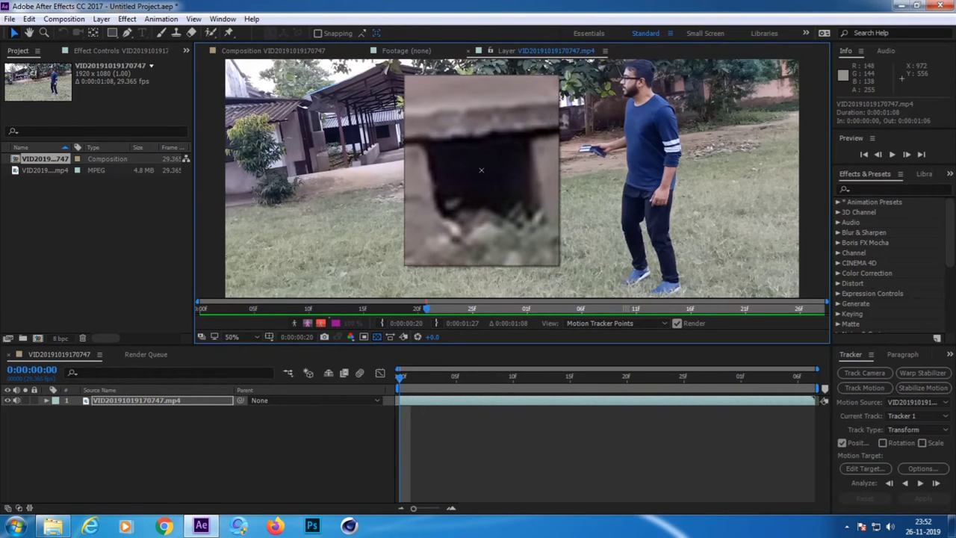
drag(482, 170, 510, 197)
Step: Resize Track Point 1's feature box and widen its search area
click(482, 170)
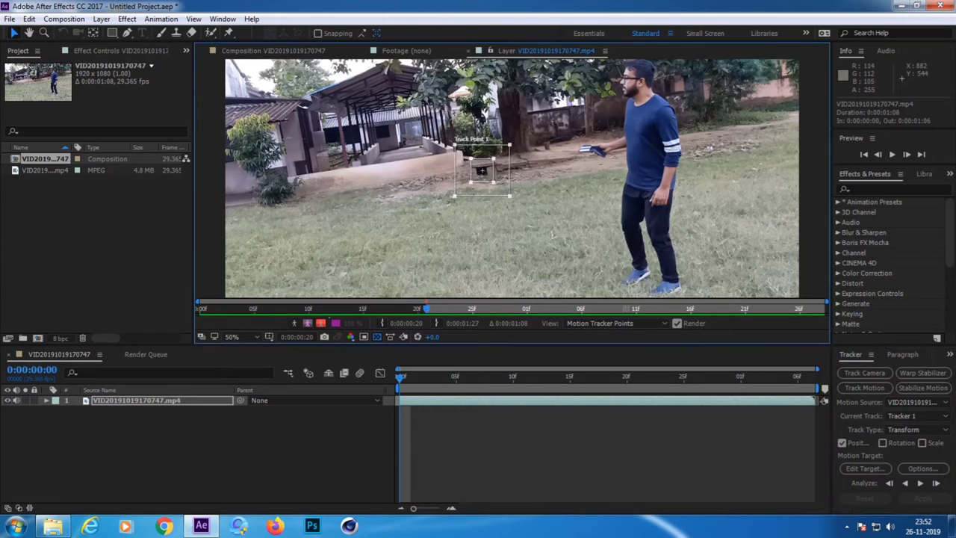
click(482, 171)
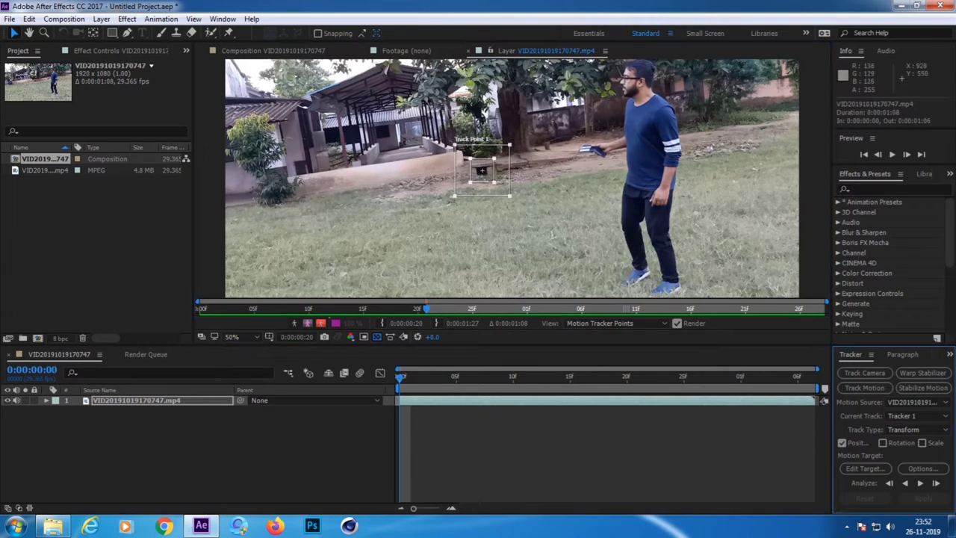
click(481, 171)
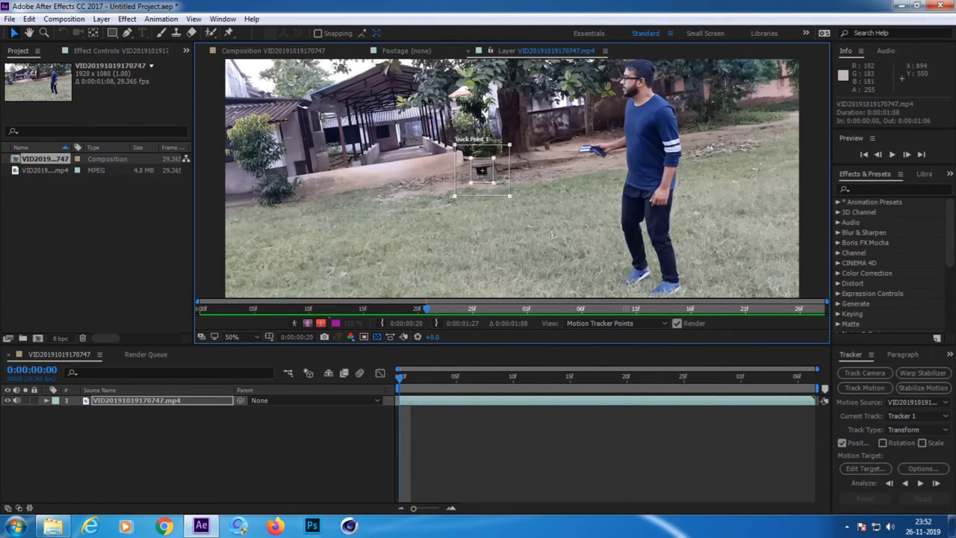
click(482, 171)
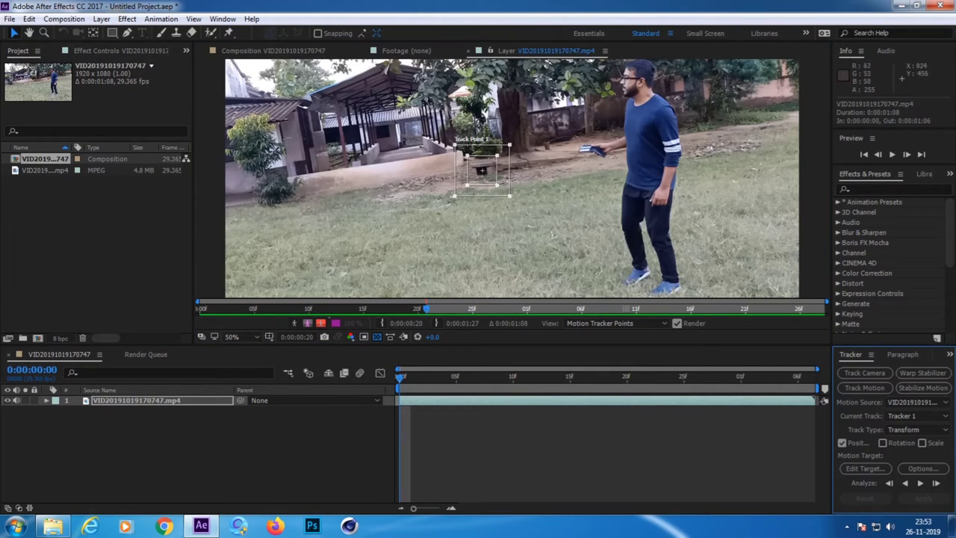
click(510, 188)
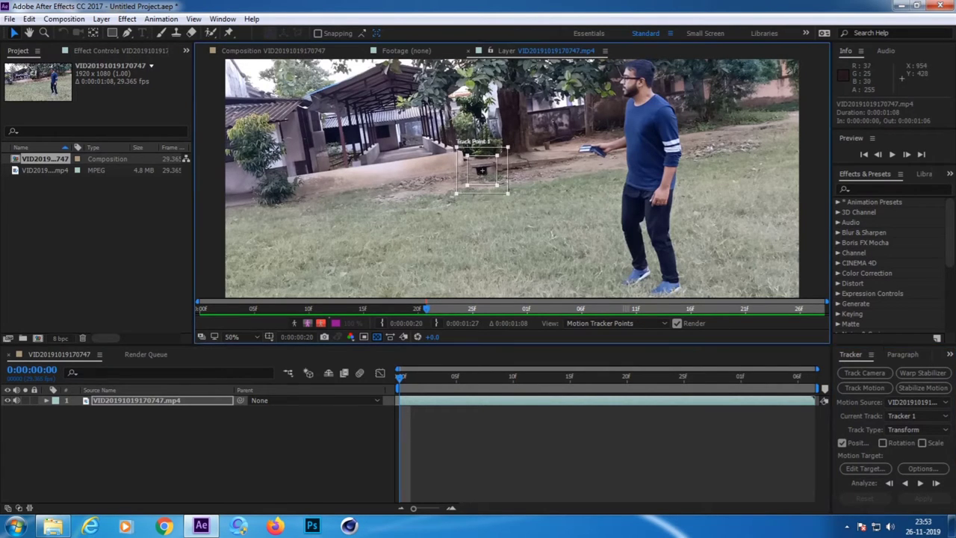
drag(510, 194, 514, 196)
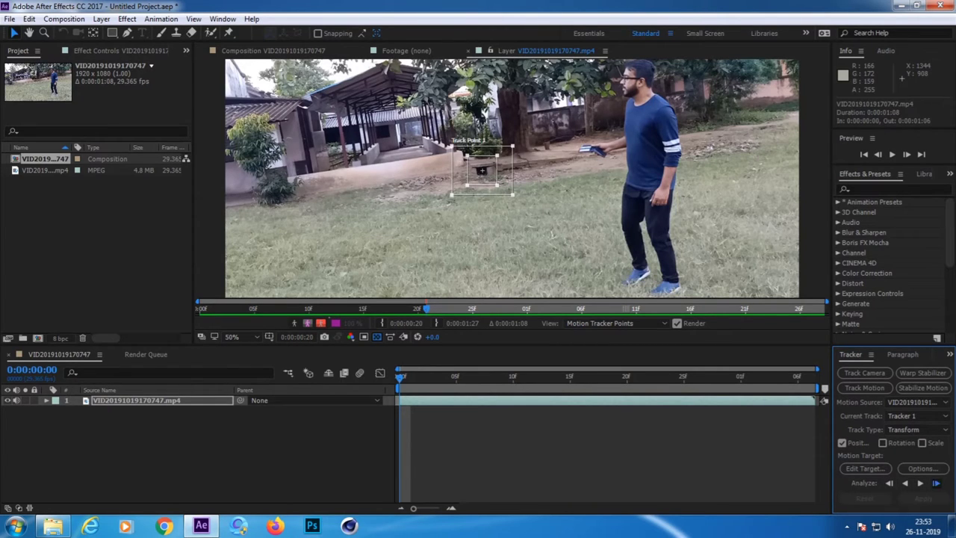
Step: Analyze Track Point 1 five single frames forward, then analyze forward through 0:00:01:06
click(936, 483)
click(936, 483)
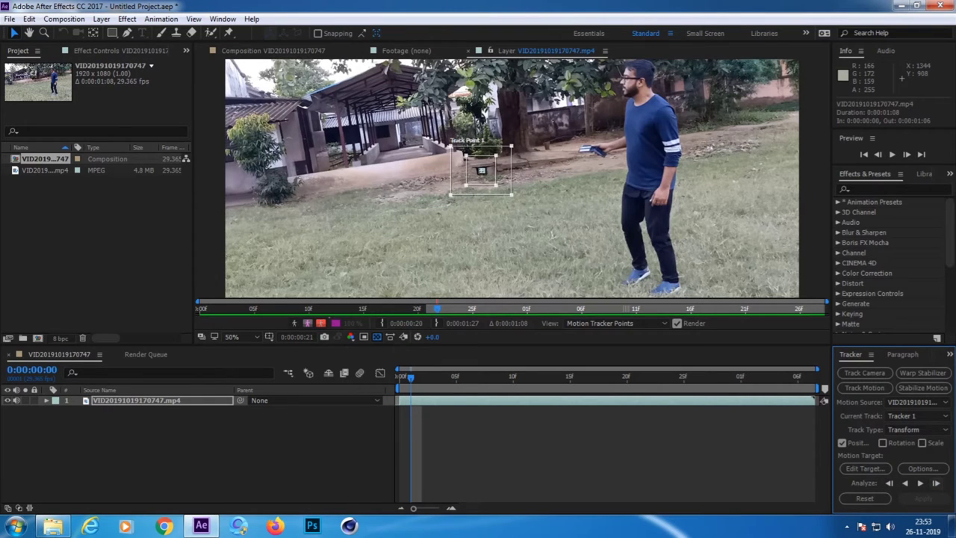
click(936, 483)
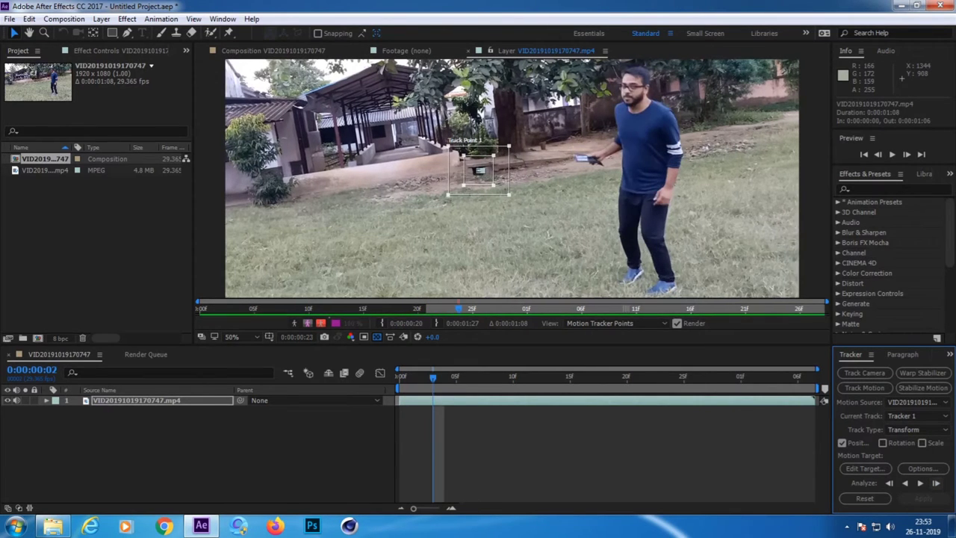
click(936, 483)
click(936, 483)
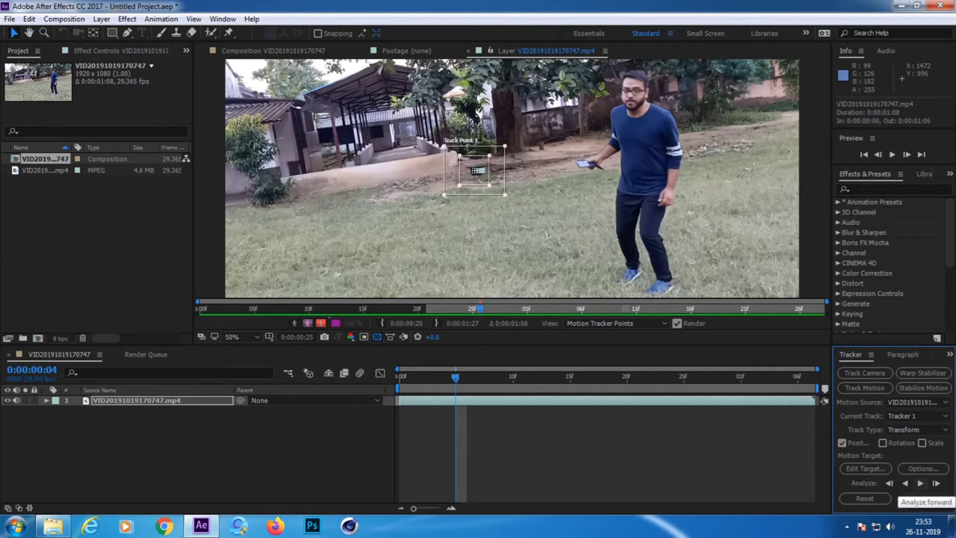
click(921, 483)
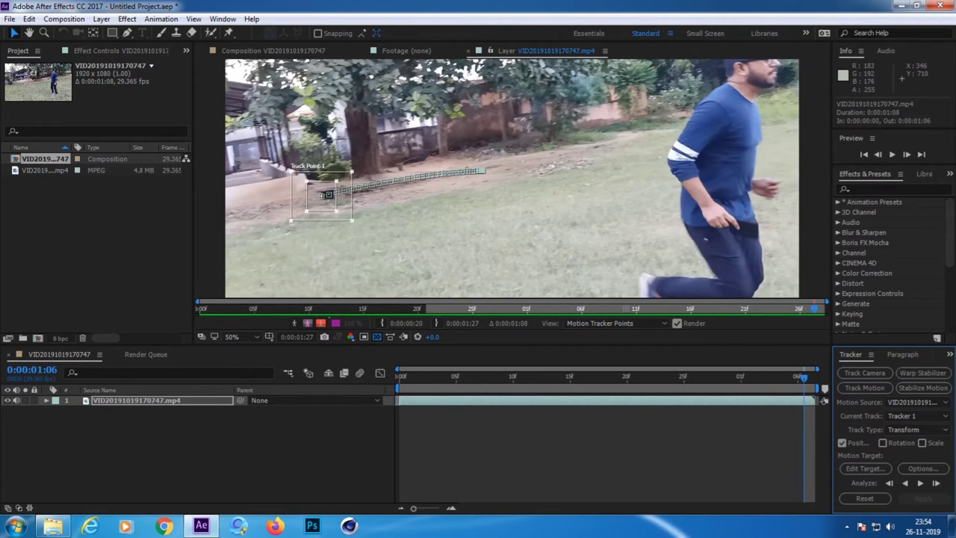
Step: Zoom in and drag Track Point 1 back onto the dark block at the clip's end
scroll(321, 195, up, 2)
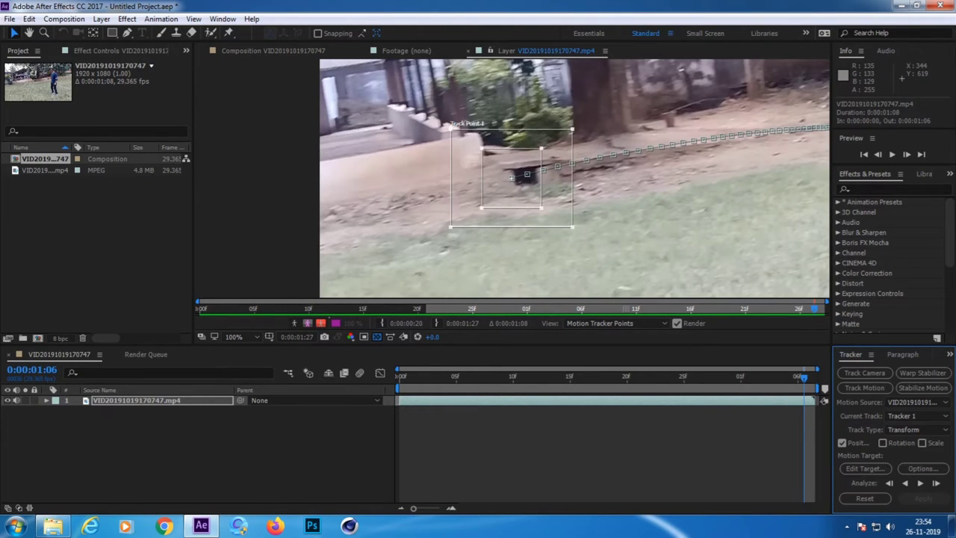
drag(511, 177, 509, 179)
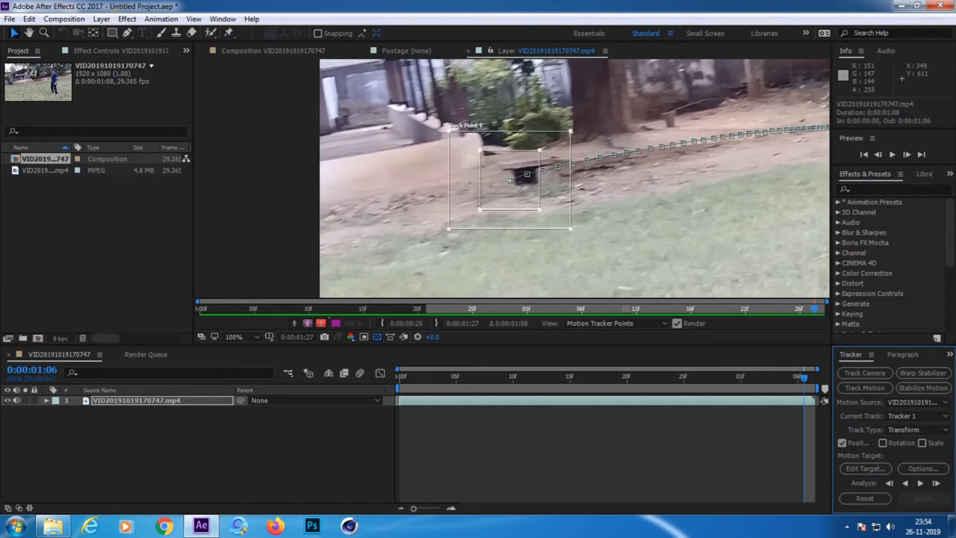
drag(510, 179, 509, 179)
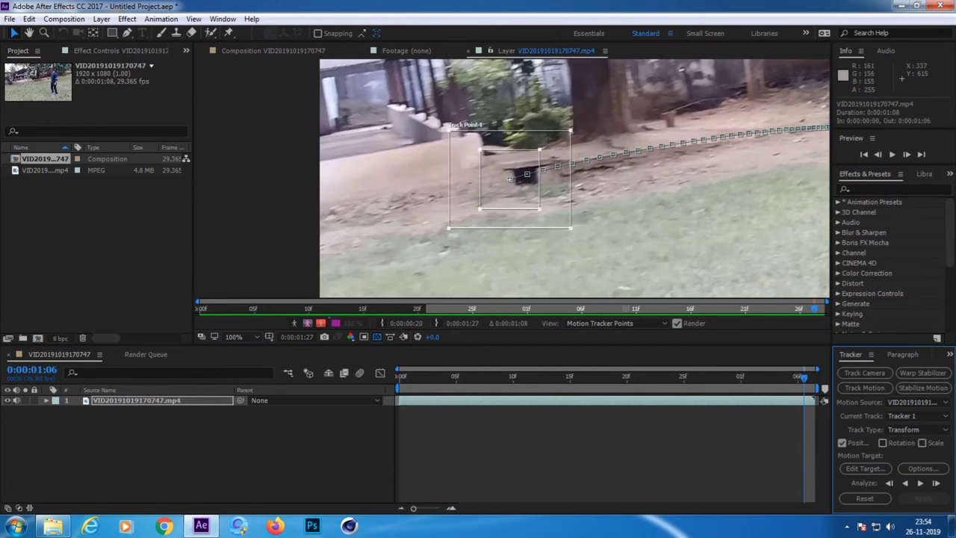
Step: Zoom back out, play back the tracked footage, and deselect the layer
scroll(509, 179, down, 2)
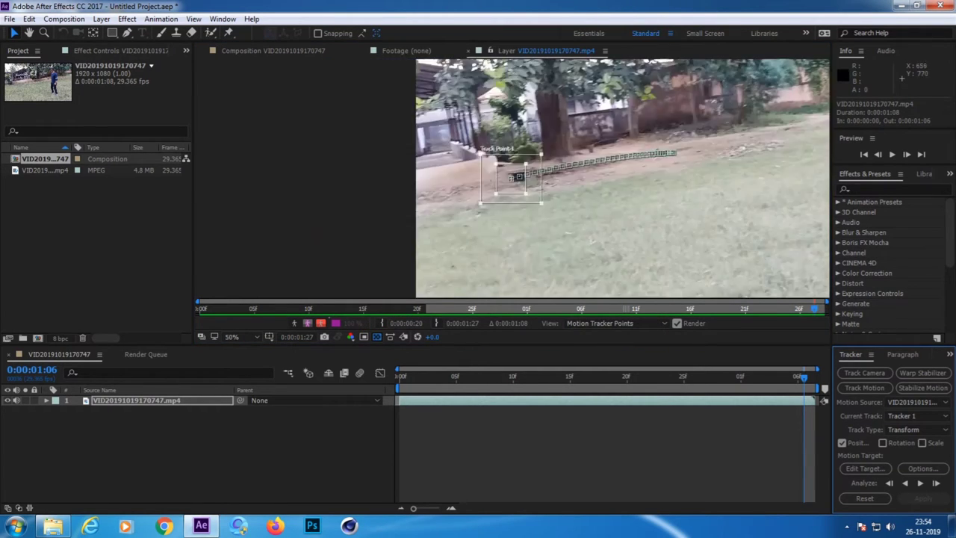
scroll(511, 178, down, 1)
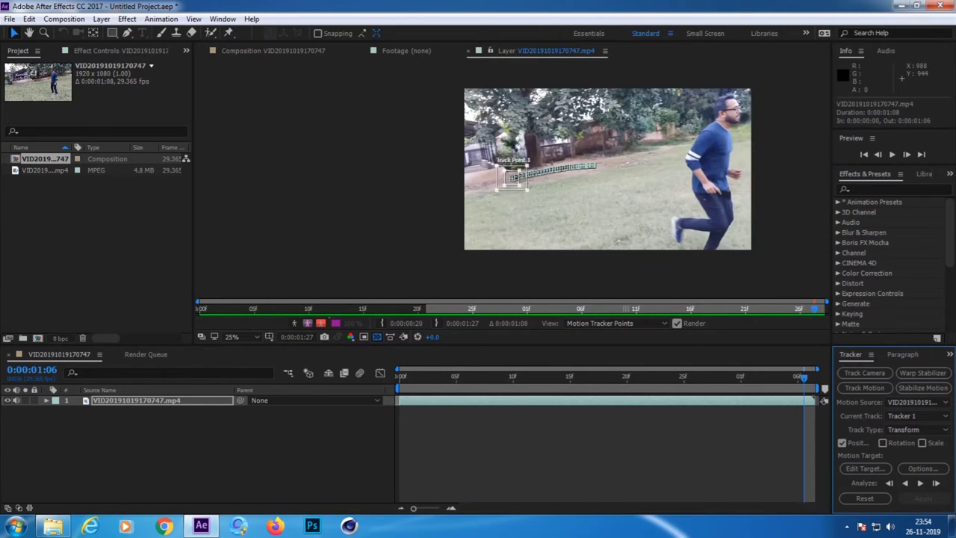
scroll(514, 178, up, 2)
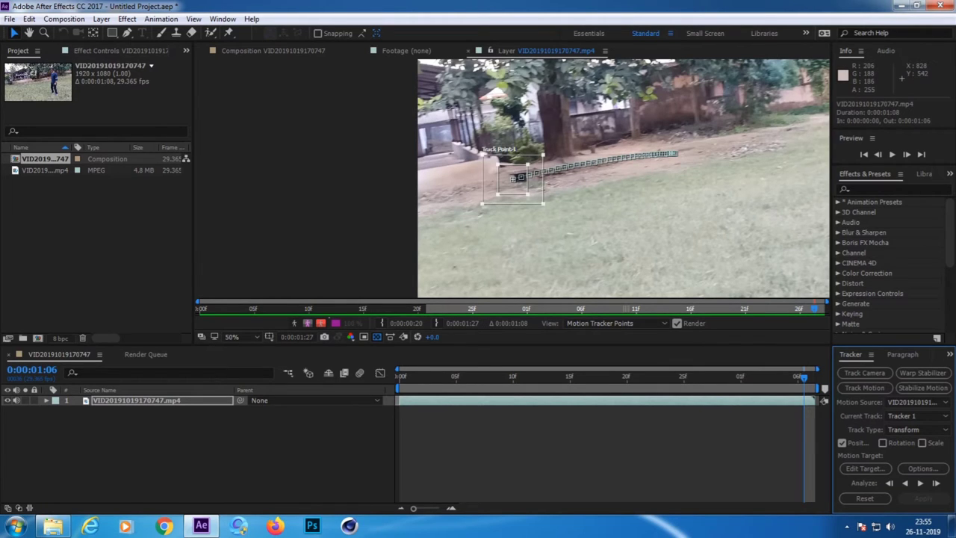
key(space)
key(space)
click(187, 448)
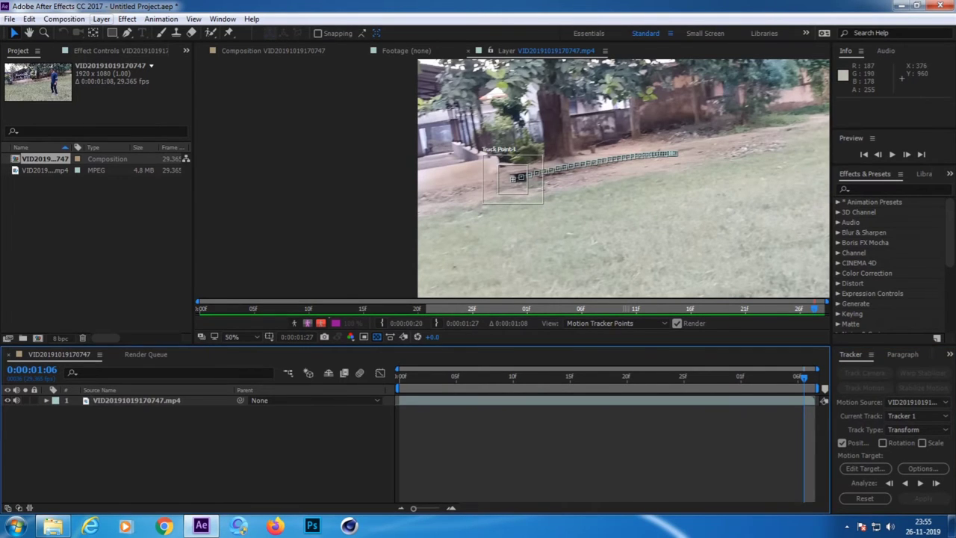
click(101, 18)
Step: Choose Layer > New > Null Object to insert Null 1 above the footage
mouse_move(149, 33)
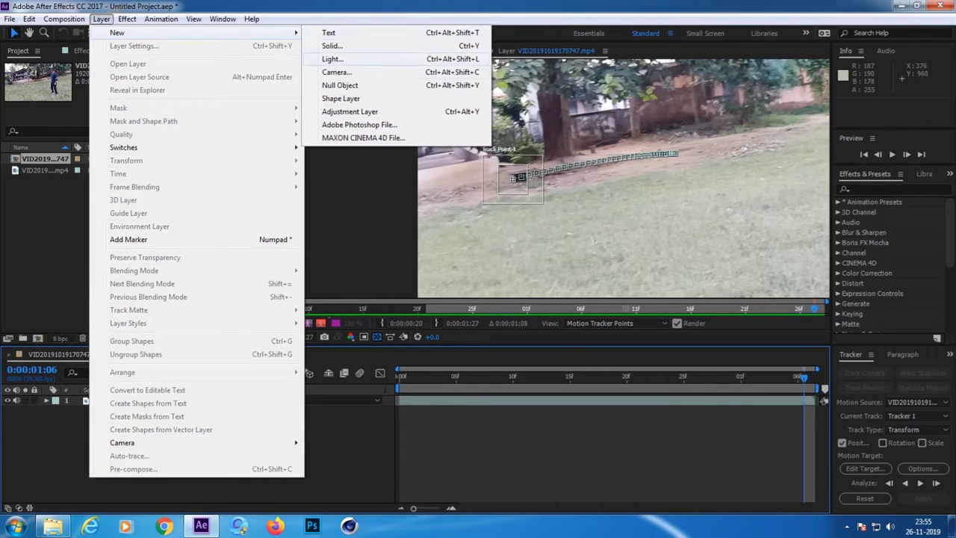
click(340, 85)
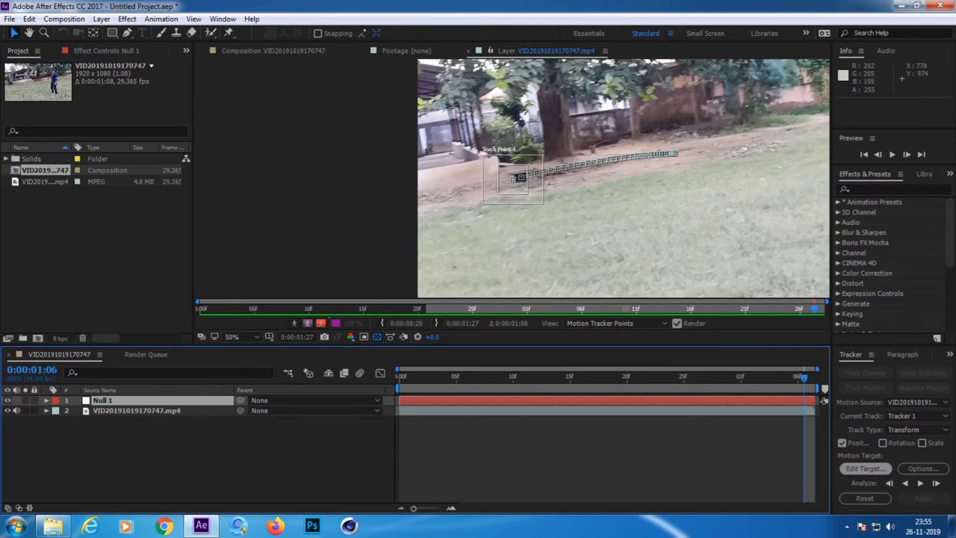
Step: Set Tracker 1's motion target to layer 1, Null 1, via Edit Target
click(865, 468)
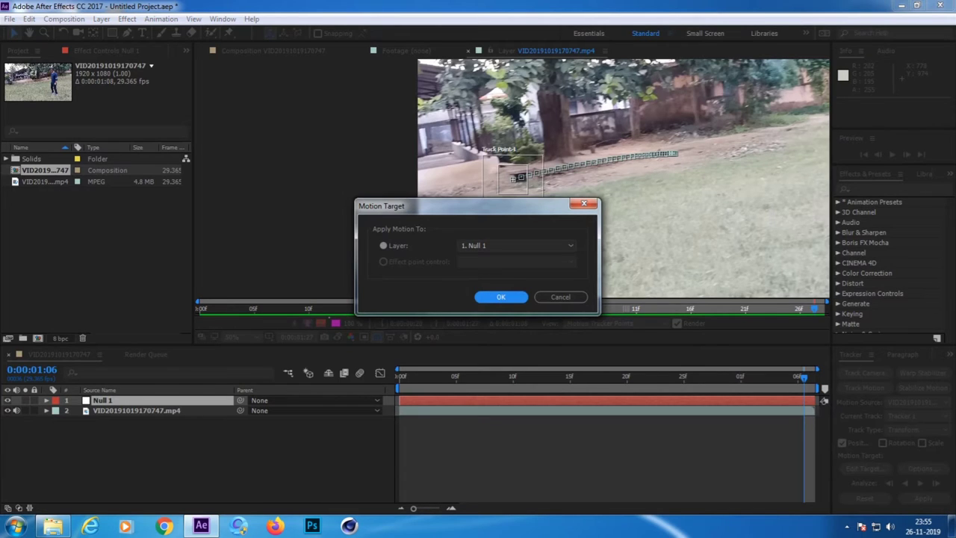
click(516, 245)
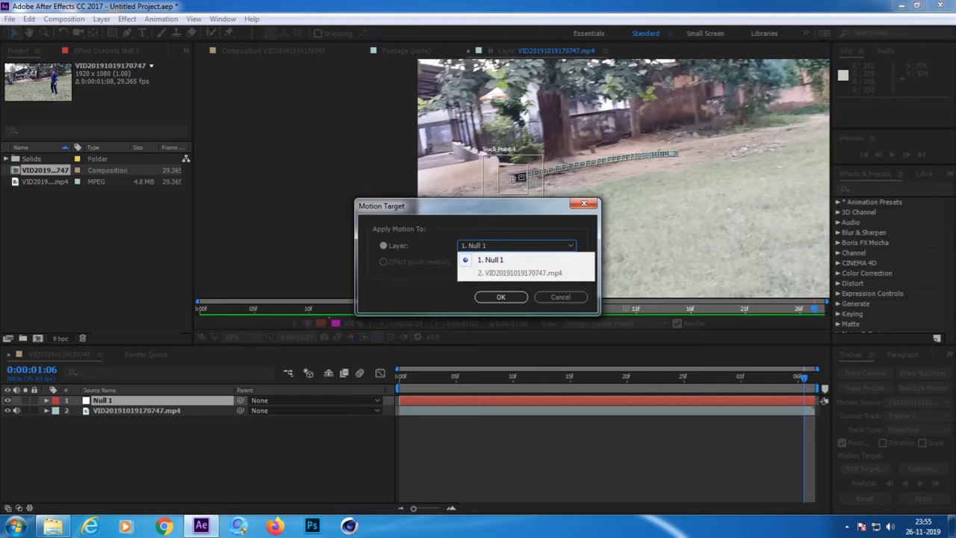
click(490, 260)
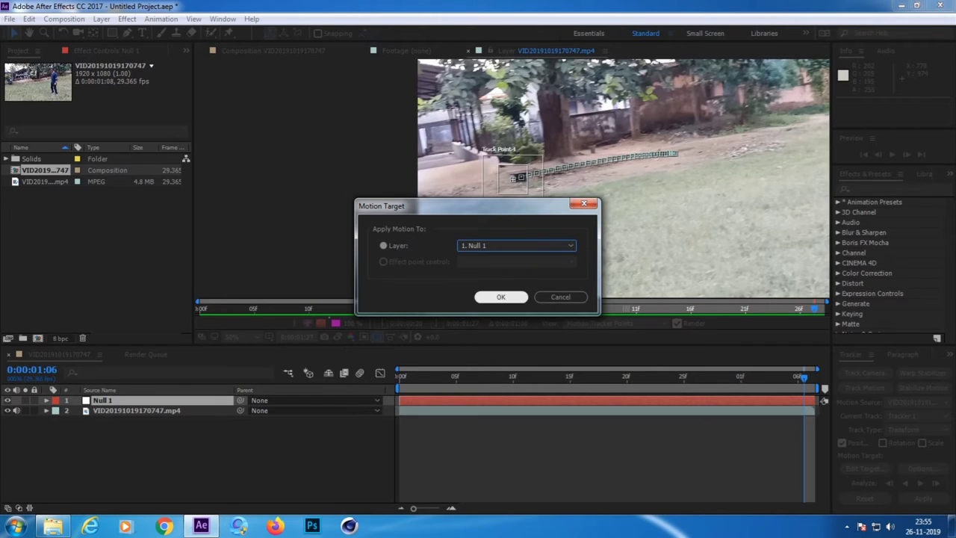
click(500, 297)
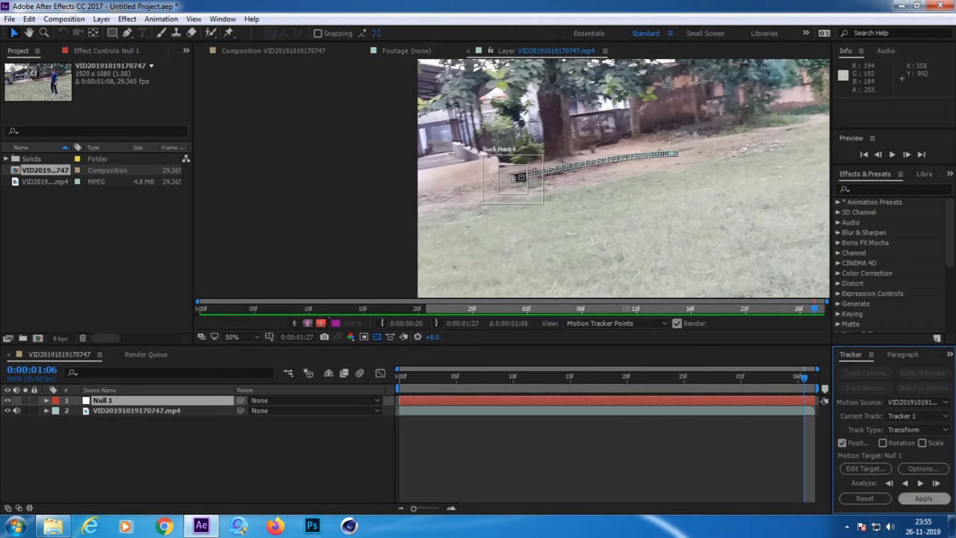
Step: Apply Tracker 1's Position data to Null 1 in both X and Y dimensions
click(923, 499)
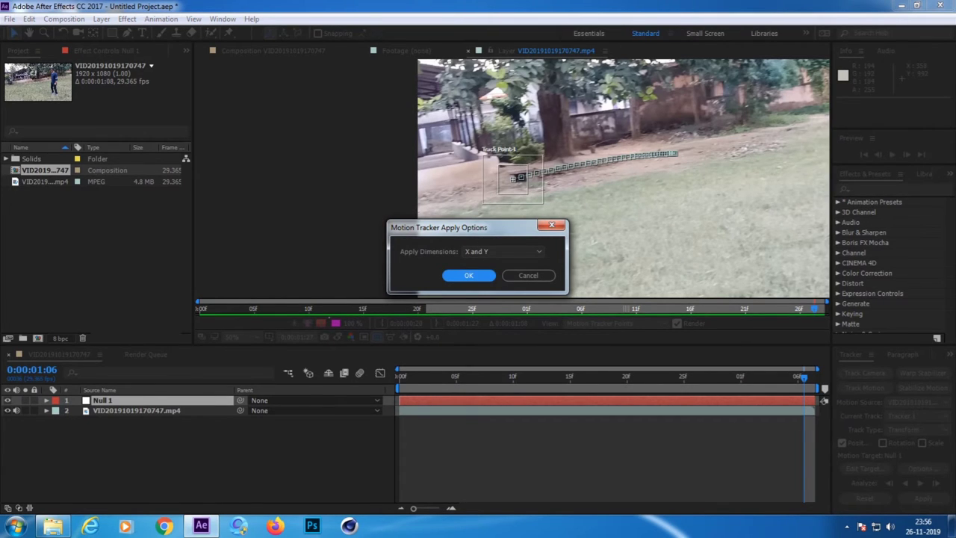
click(502, 251)
click(493, 266)
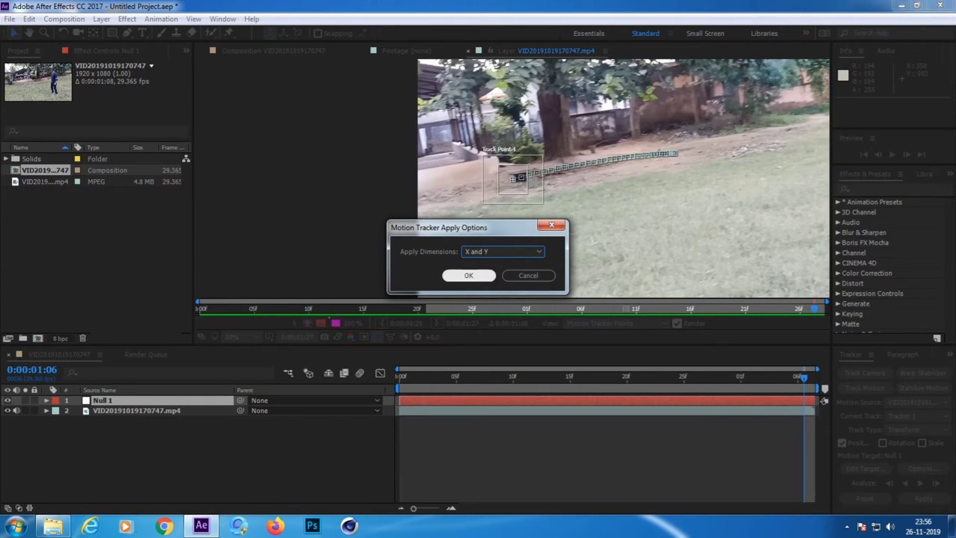
key(Return)
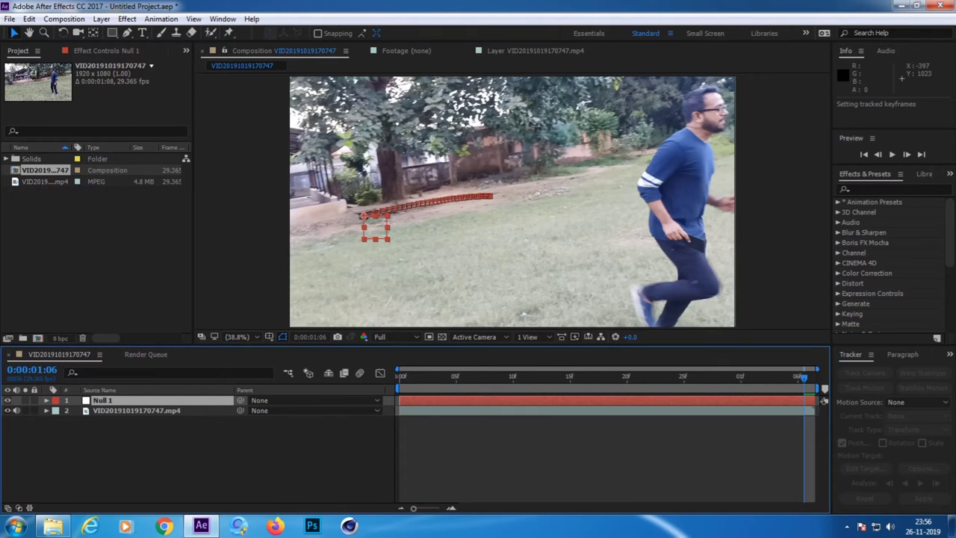
Step: Play back and scrub the clip to check Null 1's tracked motion, then return to the first frame
key(space)
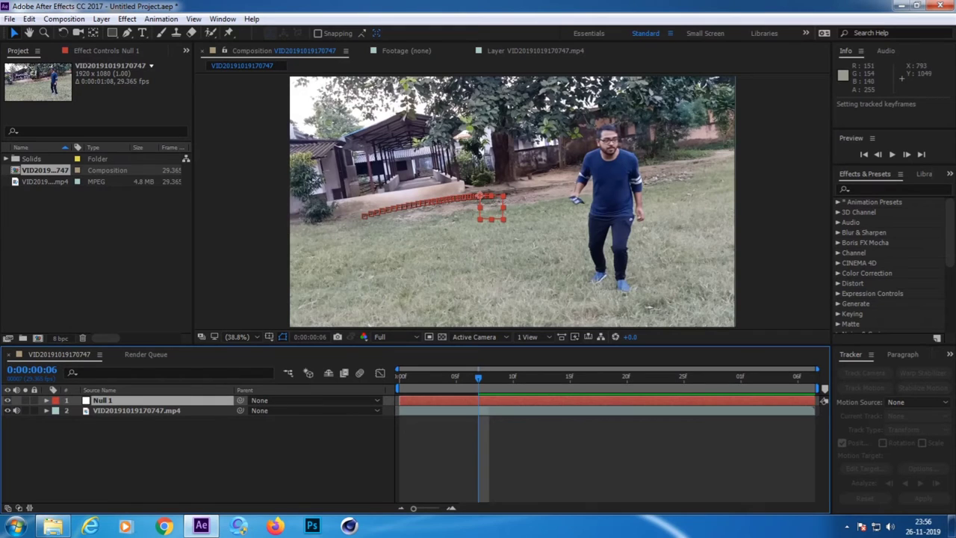
key(Page_Up)
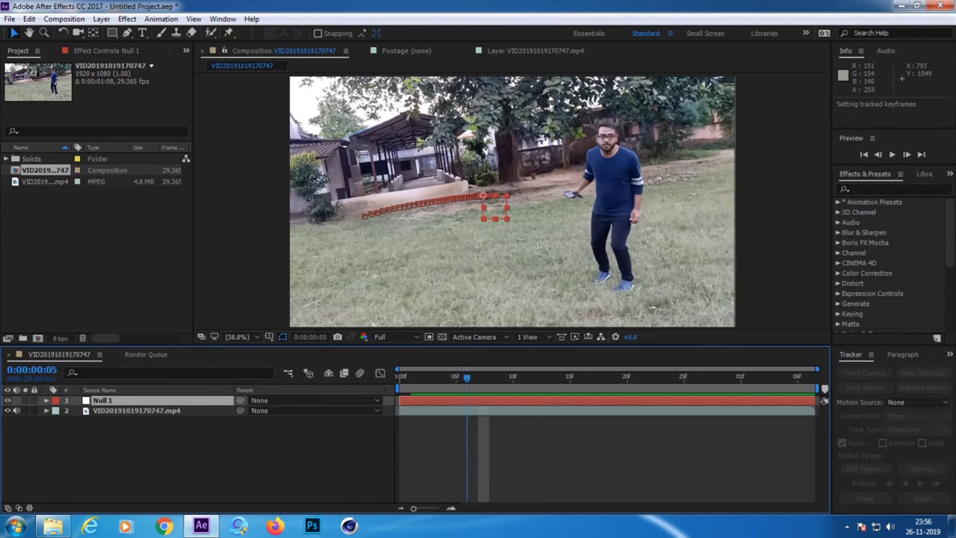
mouse_move(467, 377)
mouse_down()
mouse_move(669, 378)
mouse_move(534, 377)
mouse_up()
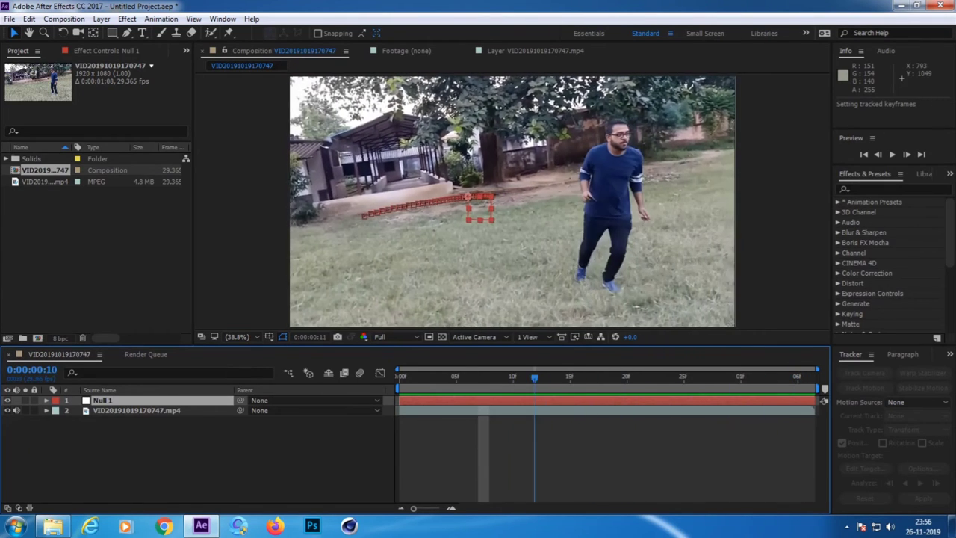
key(Home)
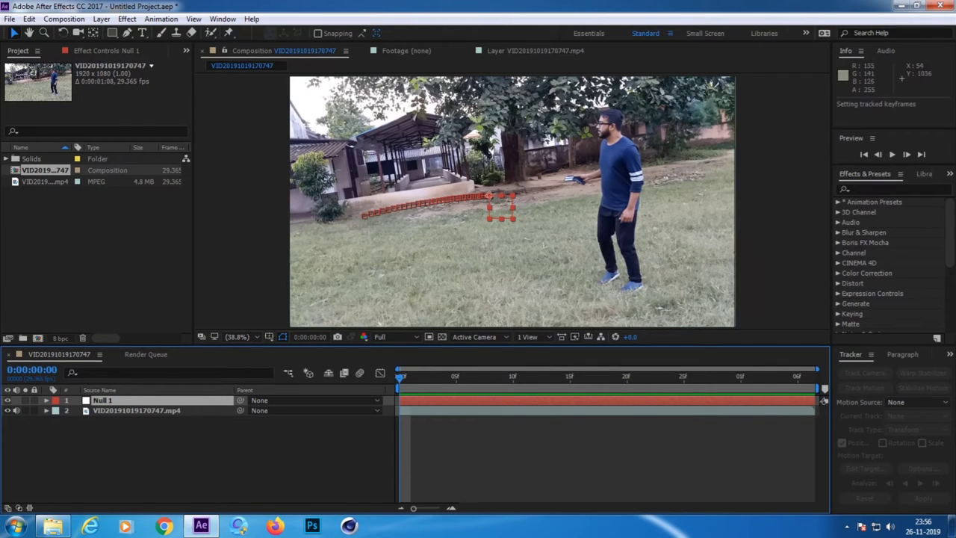
Step: Deselect Null 1 and bring up the Import File dialog with Ctrl+I
click(387, 389)
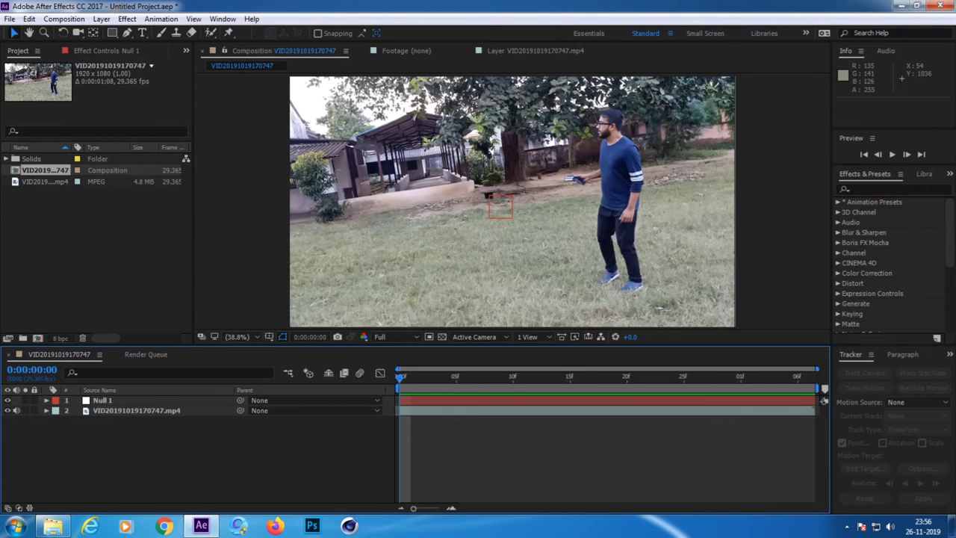
click(97, 246)
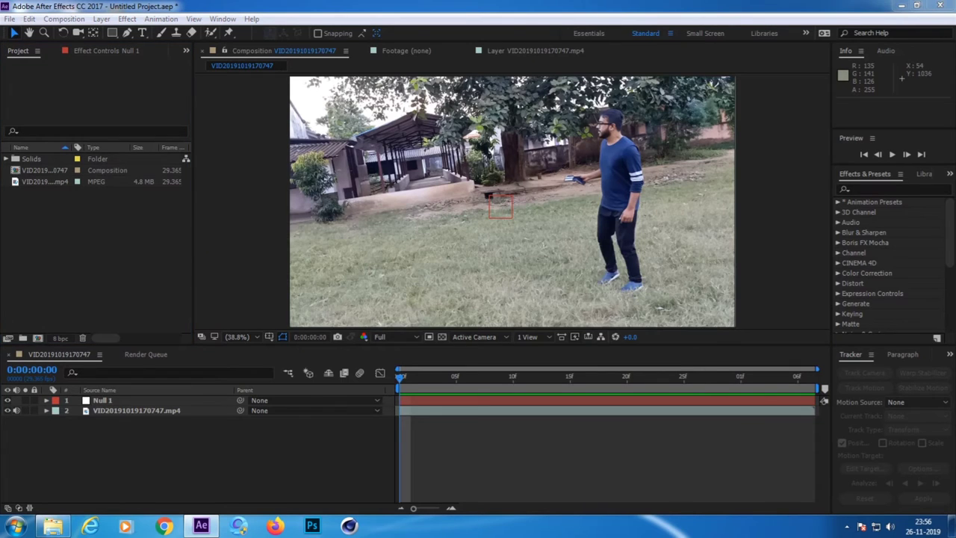
key(ctrl+i)
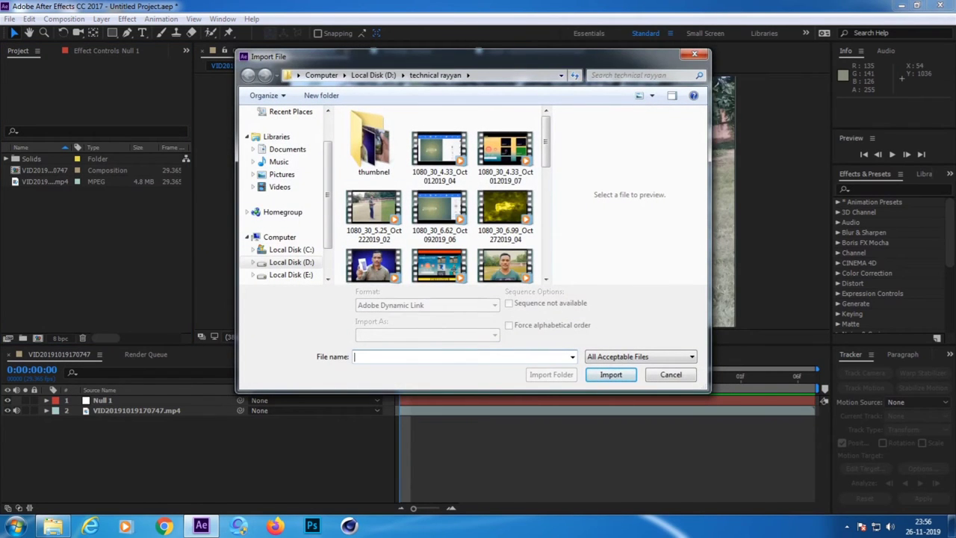
Step: Import Pngtree—tree,greenwood_3012293.png from the Downloads folder
scroll(287, 224, up, 2)
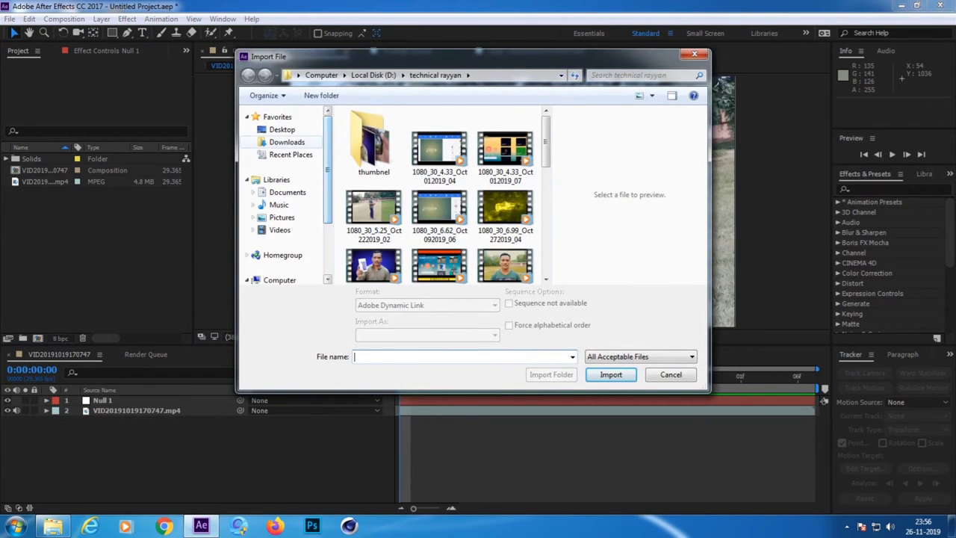
click(287, 142)
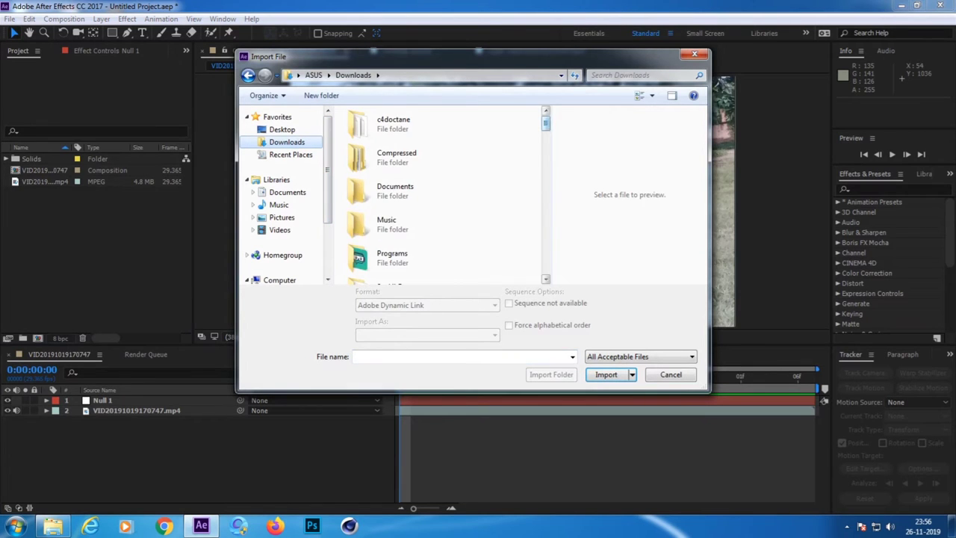
scroll(422, 126, down, 5)
scroll(422, 126, down, 5)
scroll(422, 125, down, 3)
scroll(422, 128, down, 2)
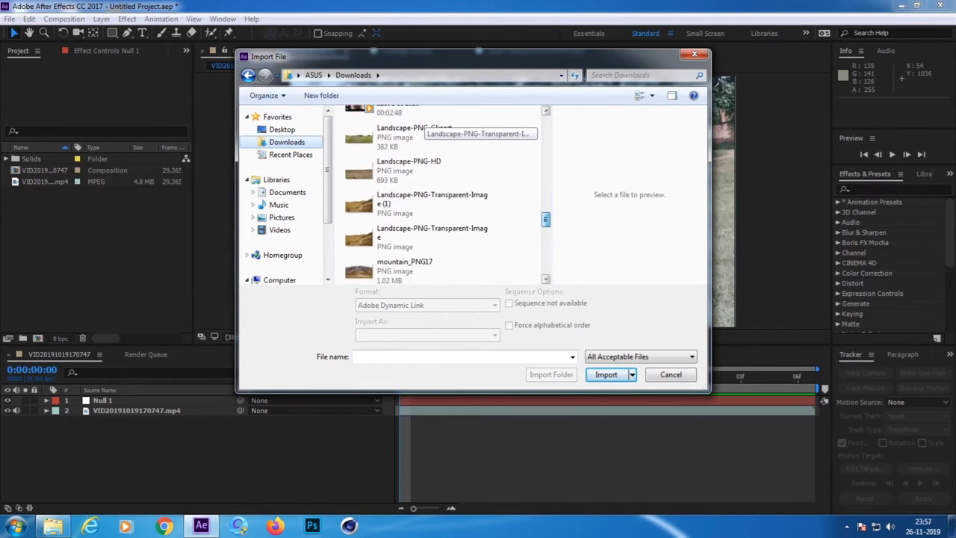
scroll(422, 129, down, 1)
scroll(422, 129, down, 1)
scroll(422, 128, down, 1)
scroll(422, 128, down, 1)
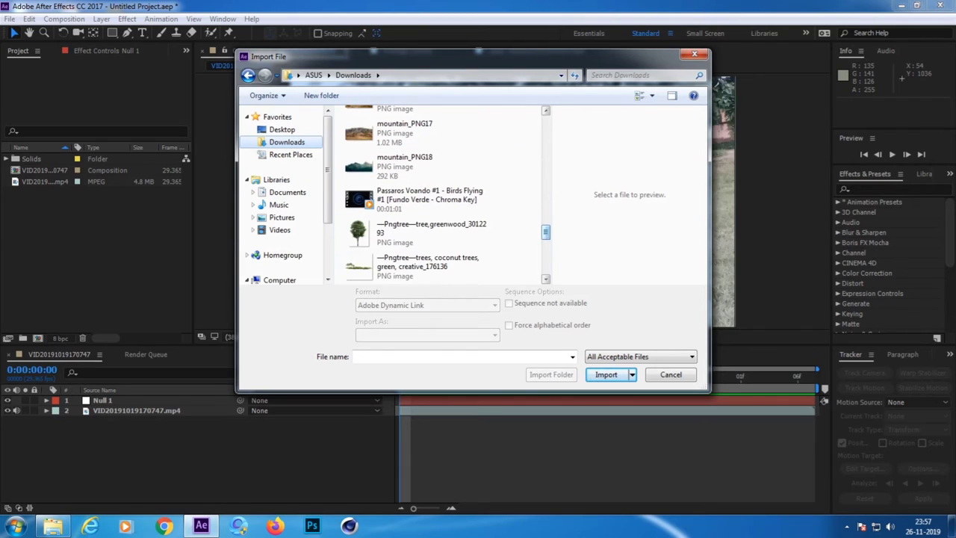
double_click(404, 233)
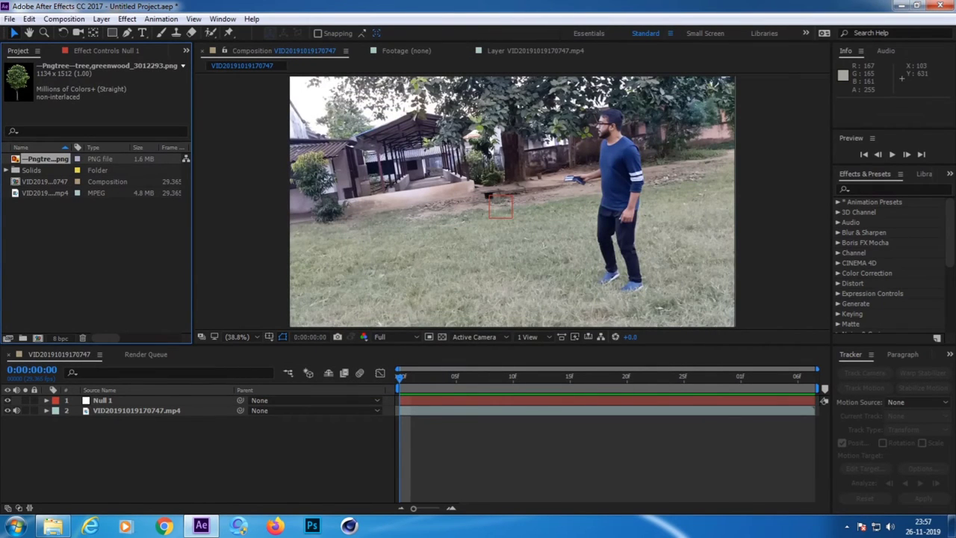
Step: Add the tree PNG to the composition as layer 1 and check its Scale
drag(45, 159, 116, 400)
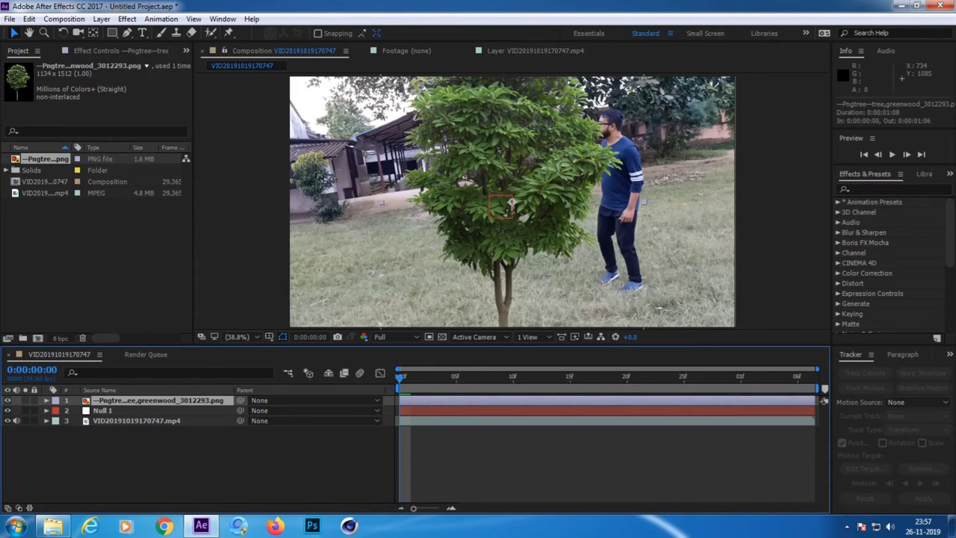
key(s)
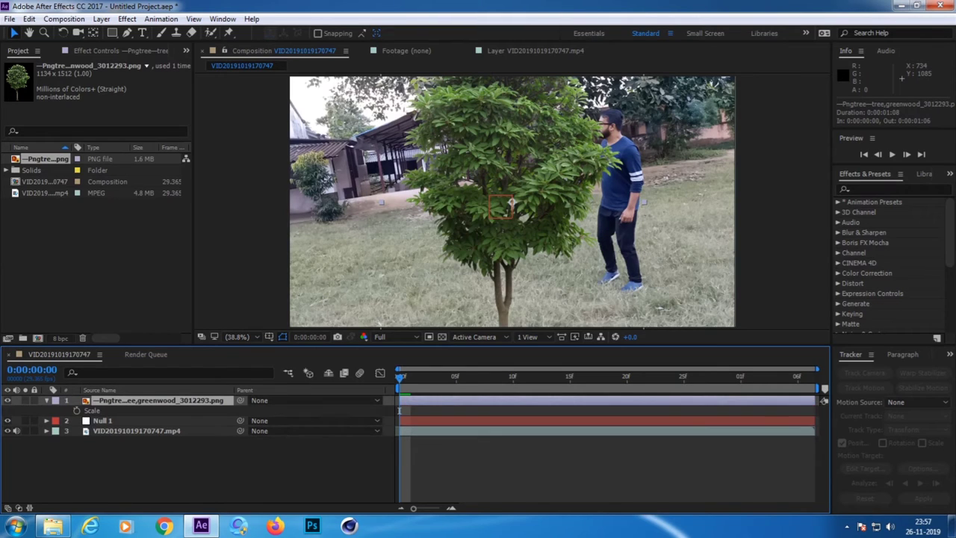
key(s)
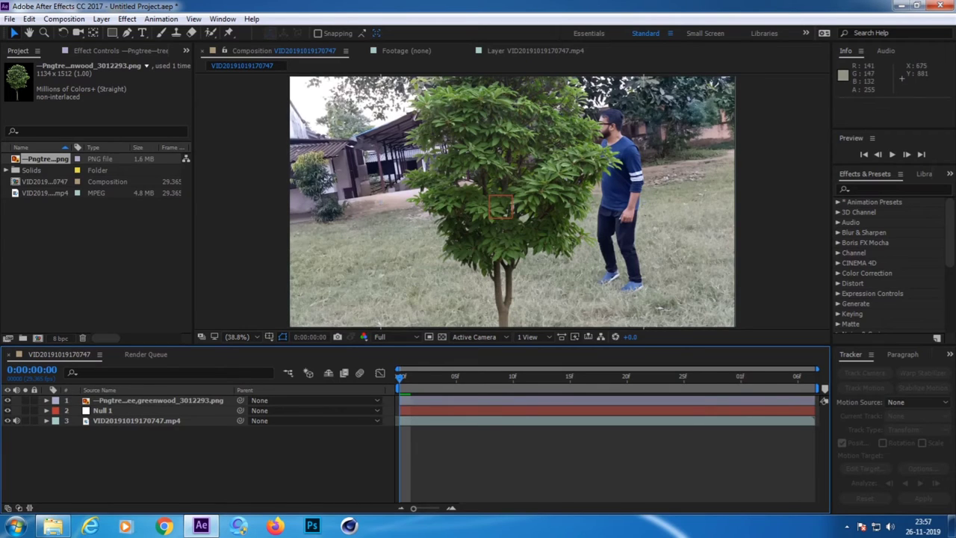
Step: Move the tree so its trunk base sits on the tracked point, then preview
mouse_move(512, 202)
mouse_down()
mouse_move(532, 117)
mouse_move(490, 15)
mouse_up()
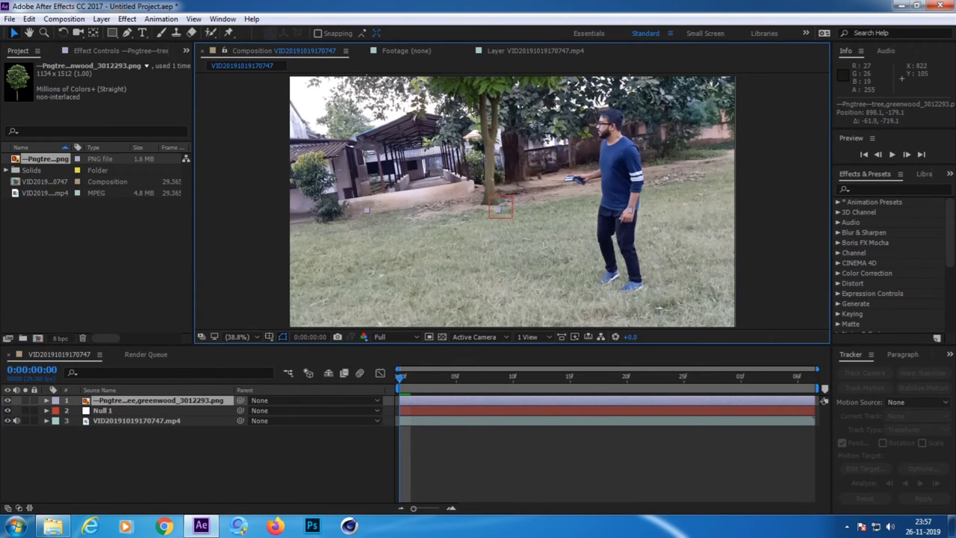
drag(481, 97, 481, 99)
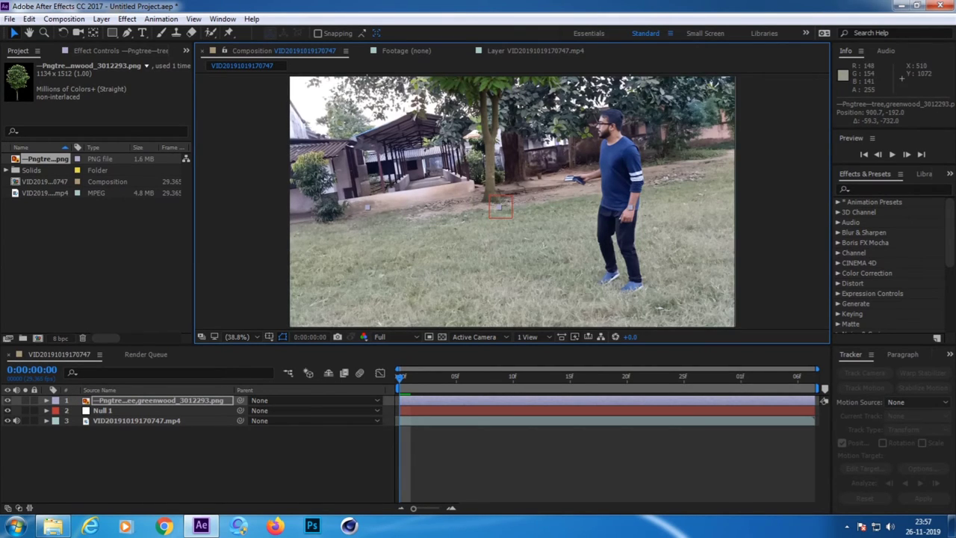
key(space)
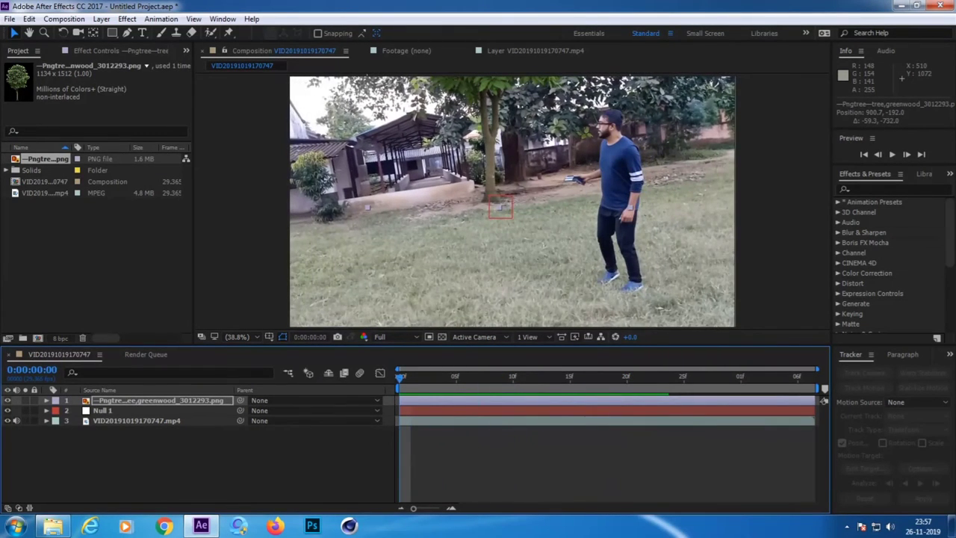
key(F2)
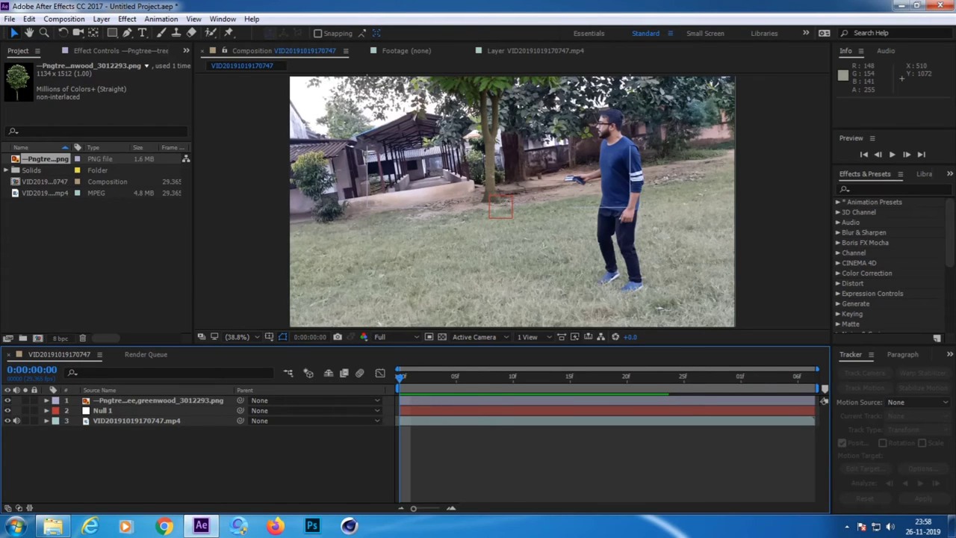
Step: Set the tree layer's Parent to '2. Null 1' and play back to confirm it follows
drag(239, 401, 118, 414)
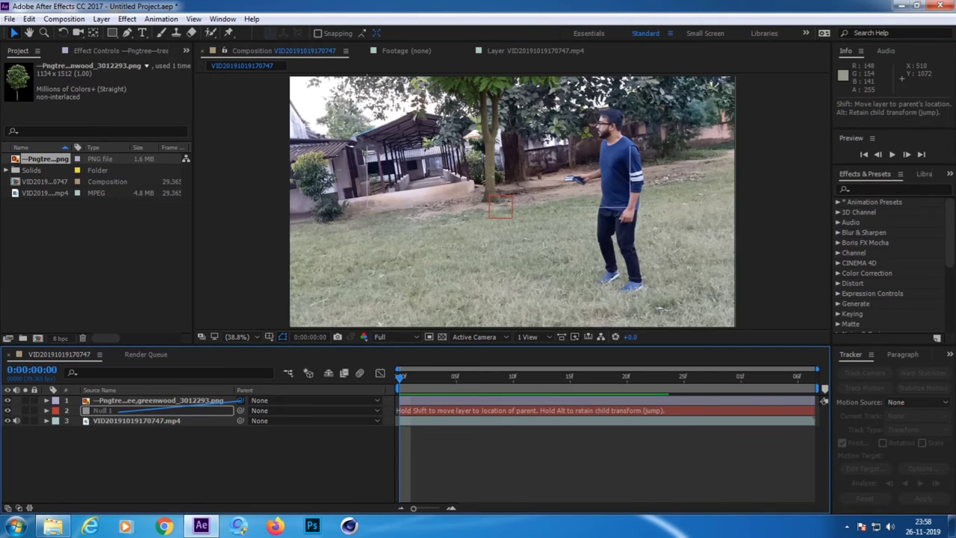
drag(116, 411, 116, 412)
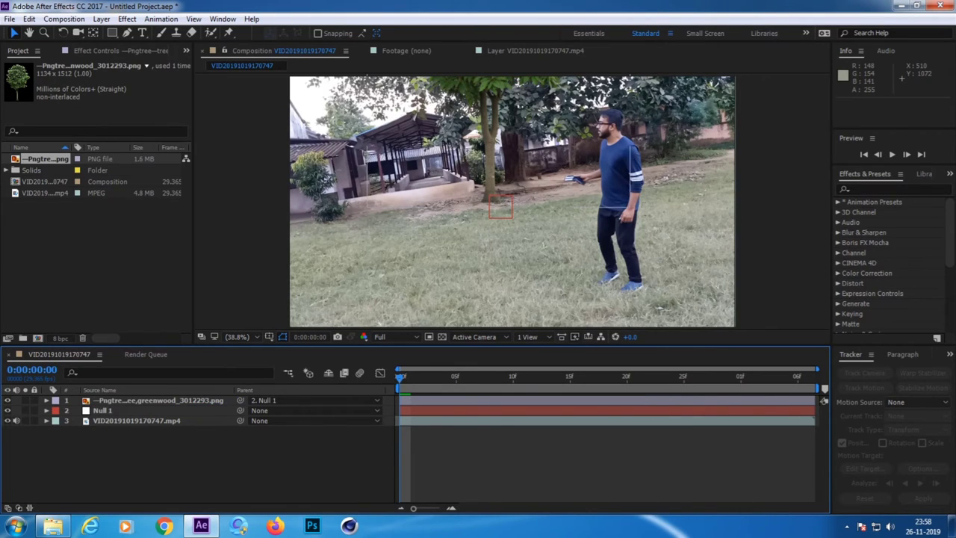
key(ctrl+z)
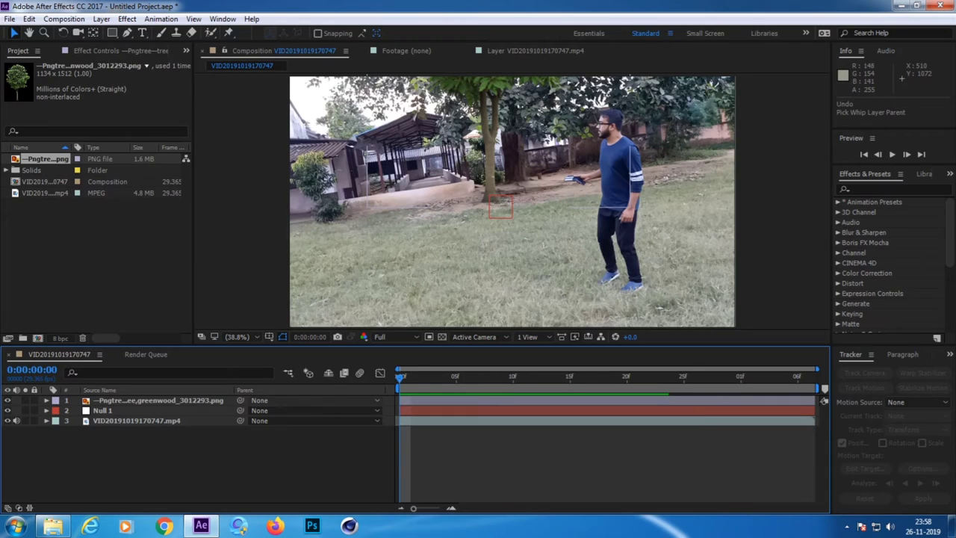
click(259, 401)
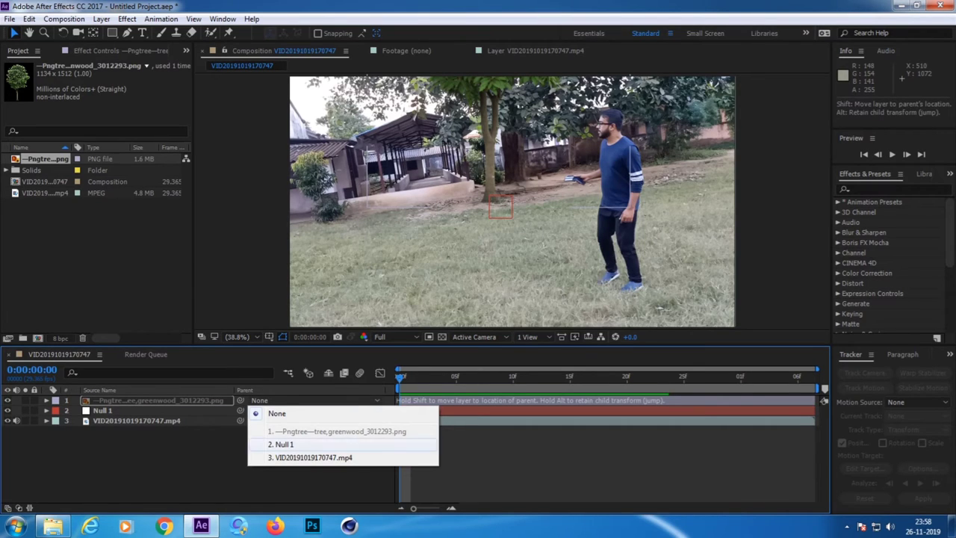
click(281, 444)
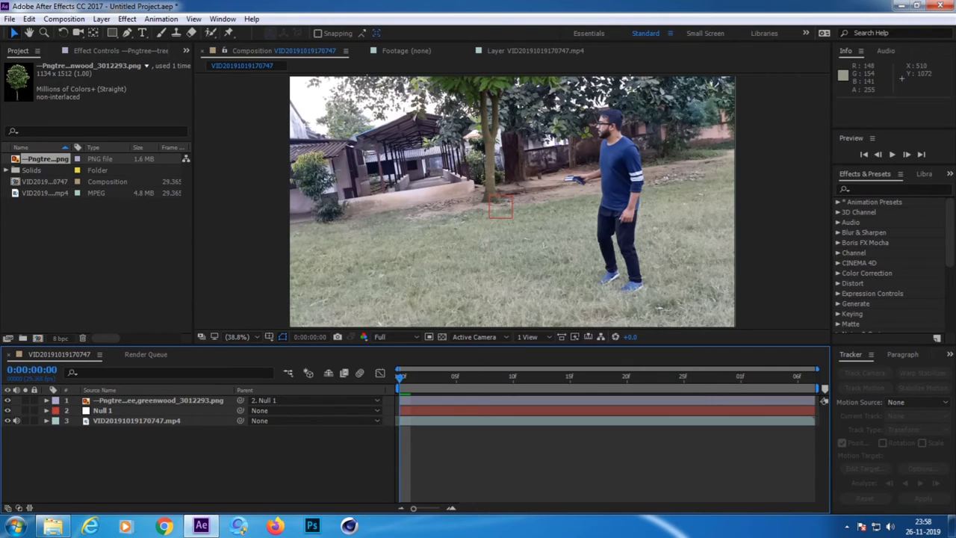
key(space)
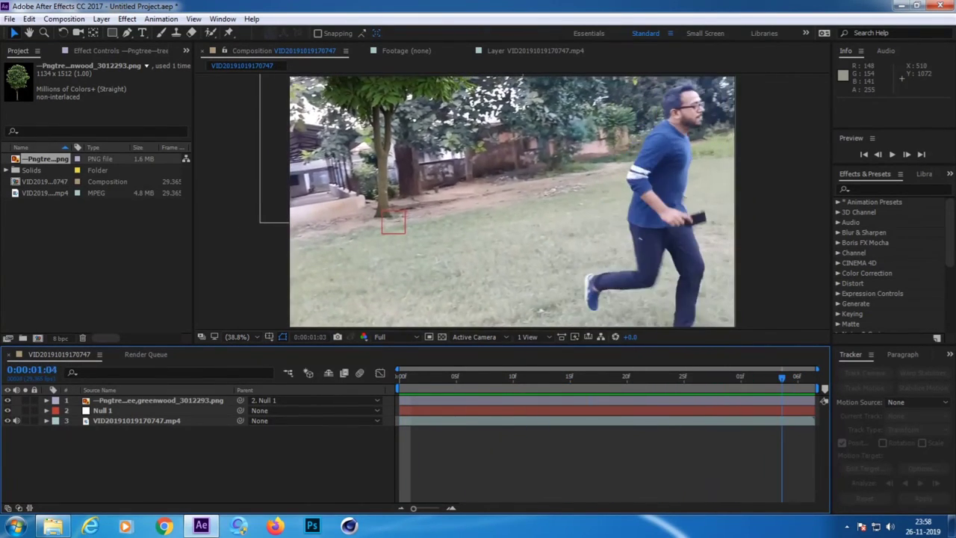
key(space)
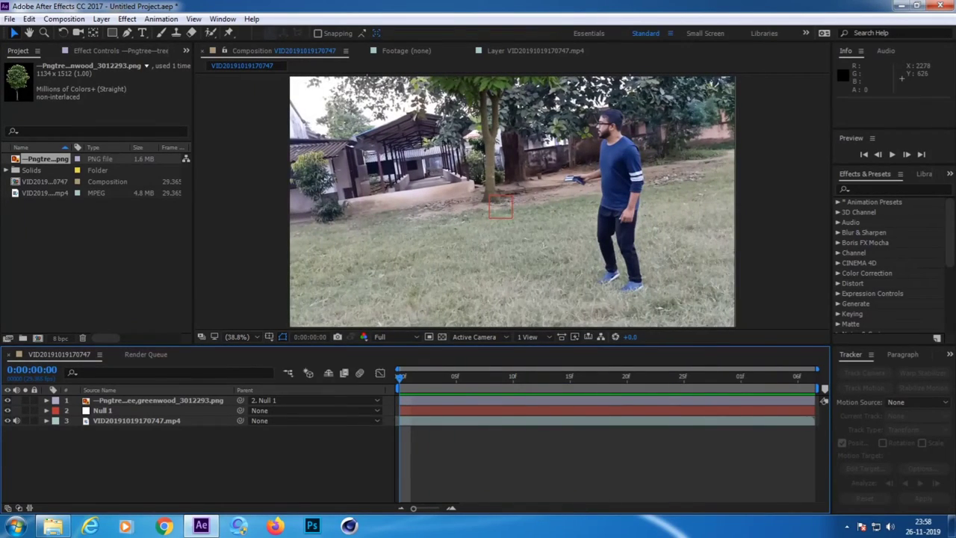
click(892, 154)
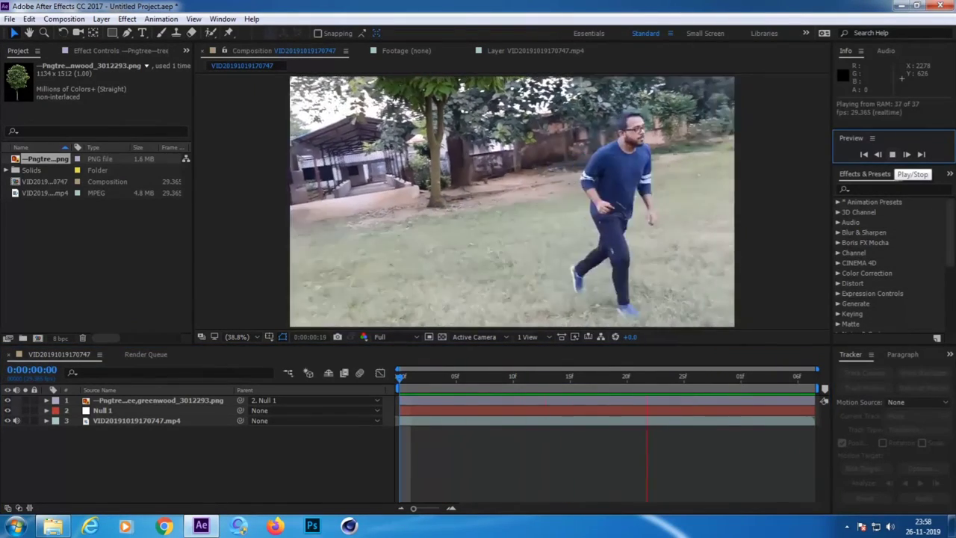
key(space)
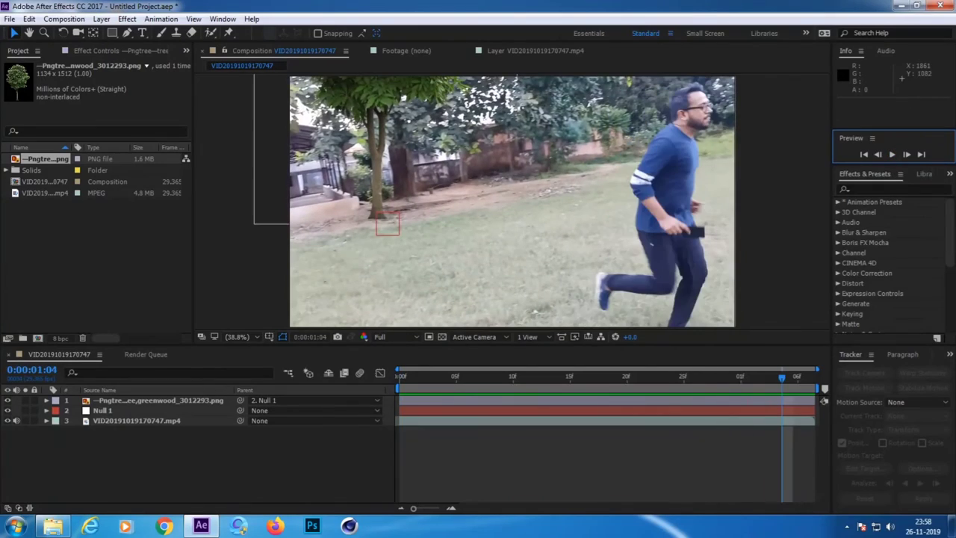
key(space)
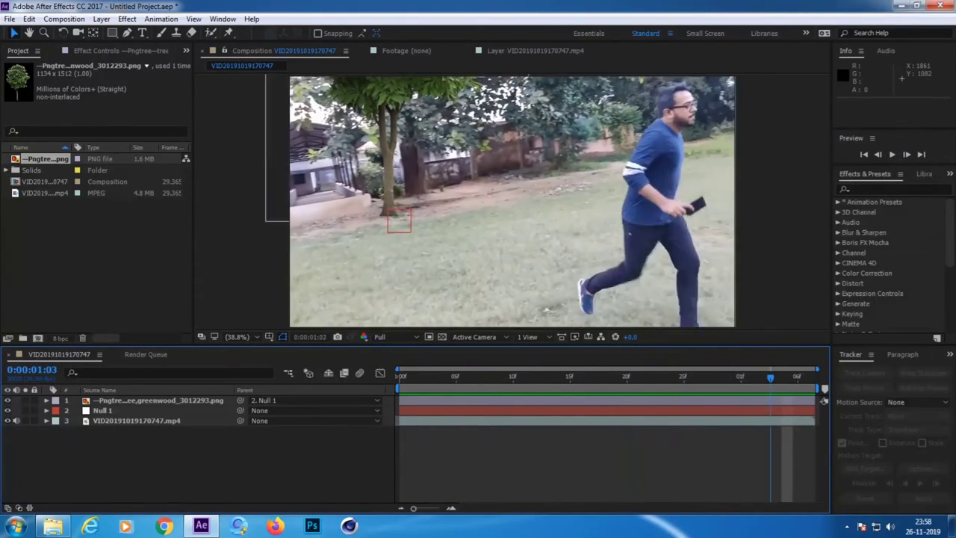
key(space)
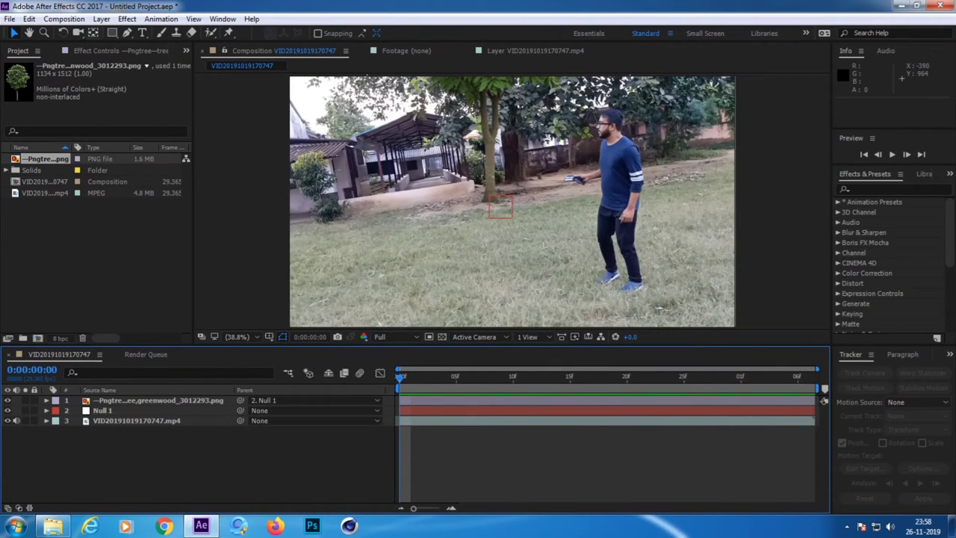
Step: Type the person's name as a red text layer just above the tracked spot
click(142, 33)
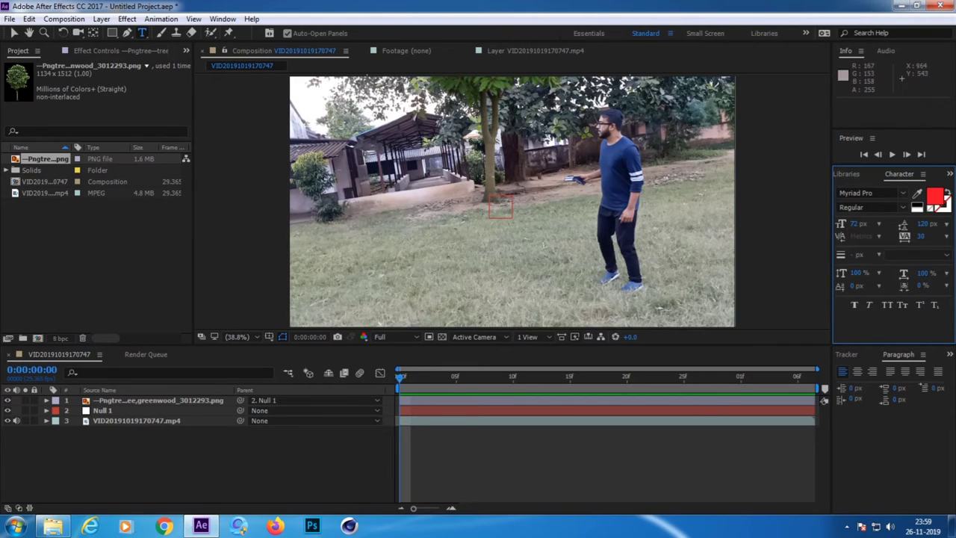
click(533, 222)
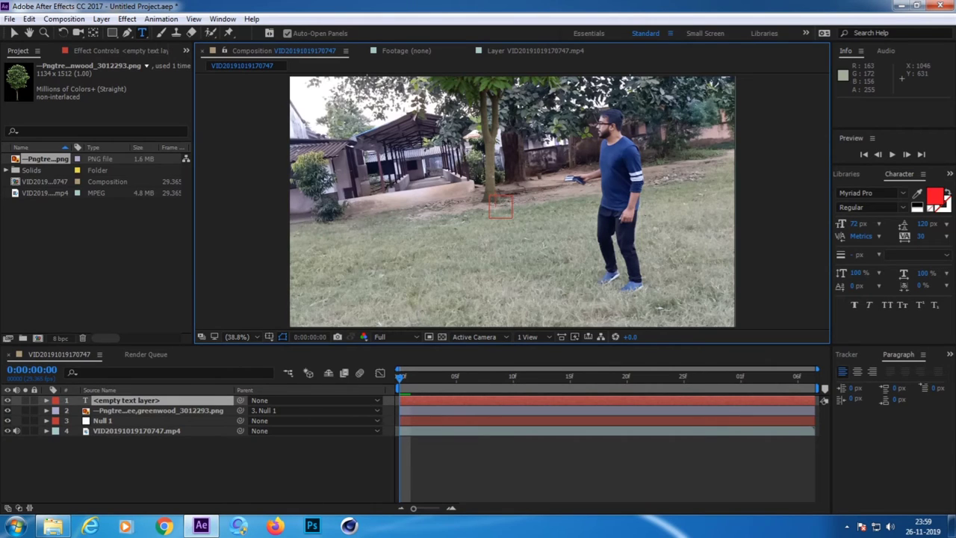
text(sal)
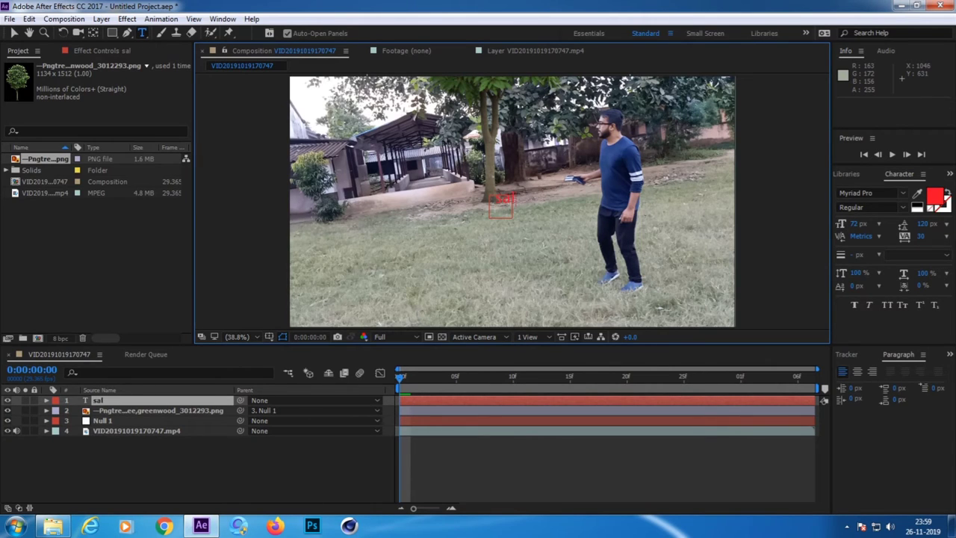
text(im)
text( khan)
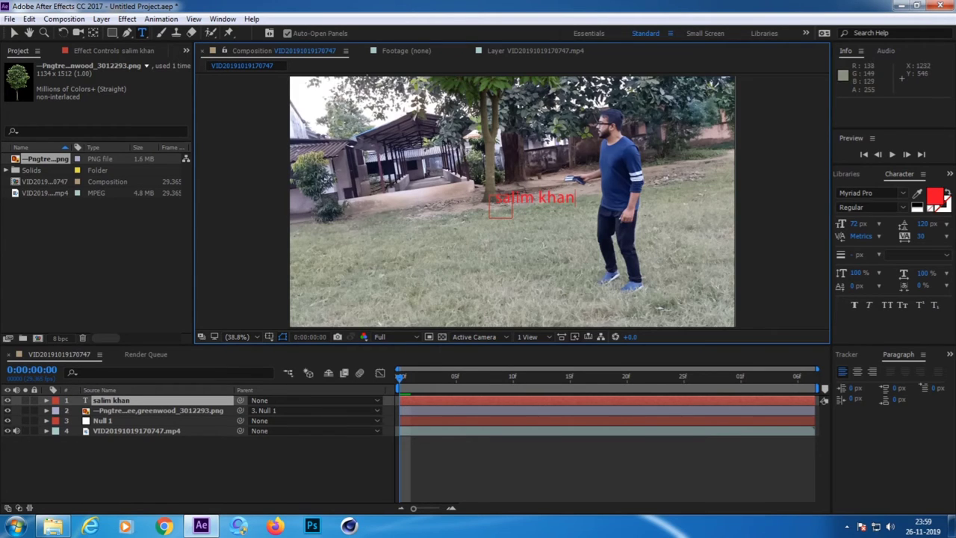
key(v)
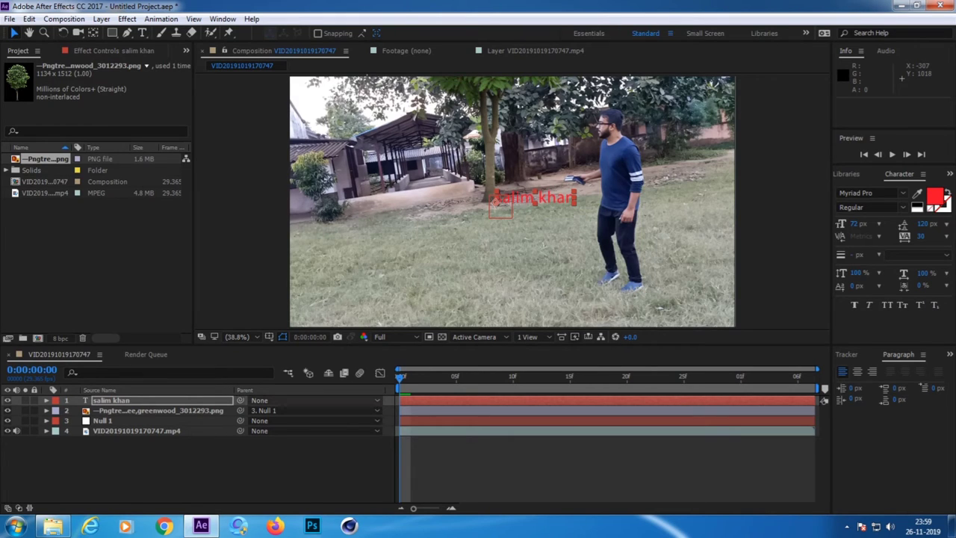
Step: Parent the name text to '3. Null 1' and drag it beside the tree trunk
click(313, 400)
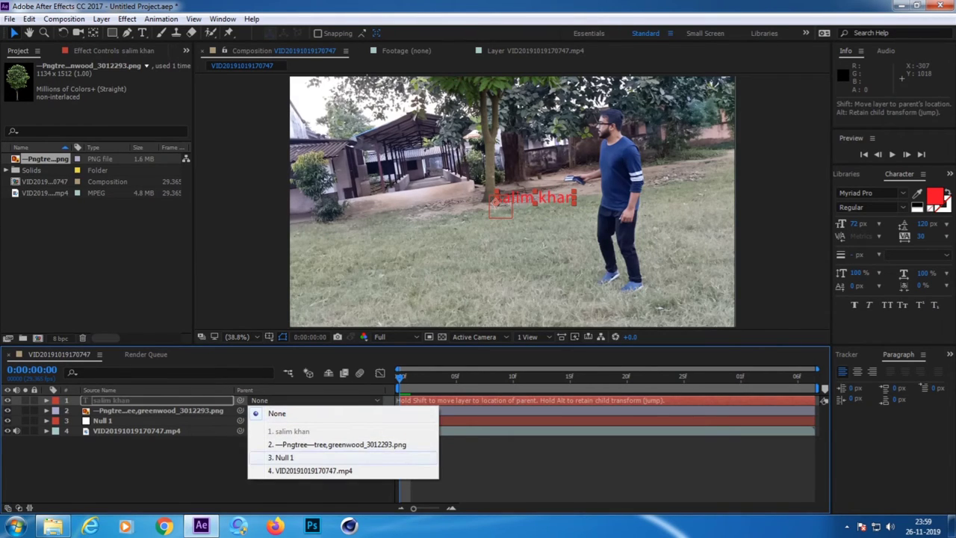
click(284, 457)
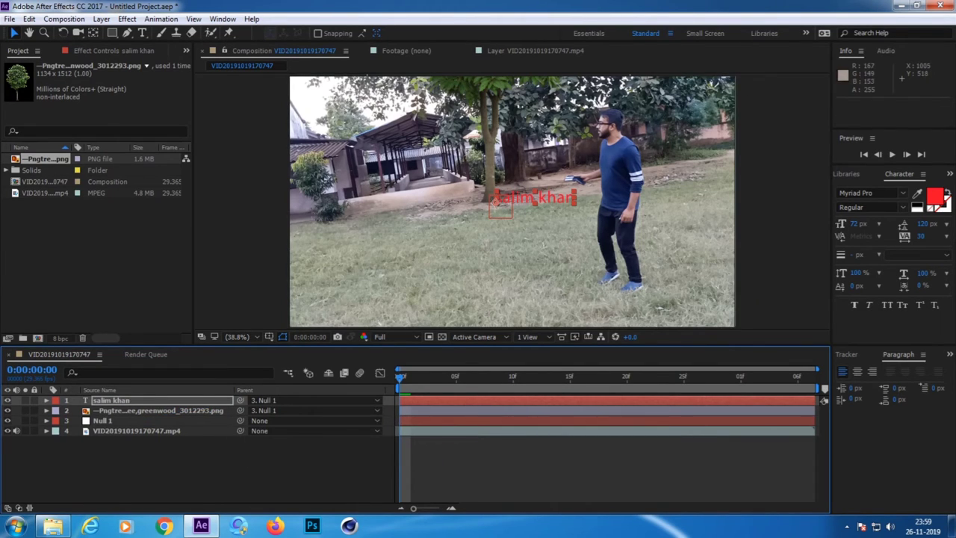
drag(536, 198, 498, 161)
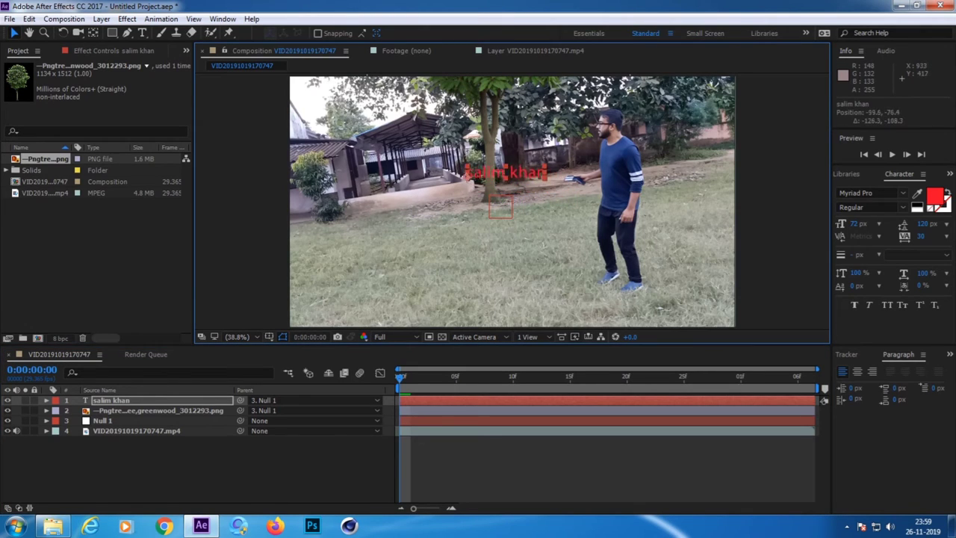
drag(551, 183, 544, 197)
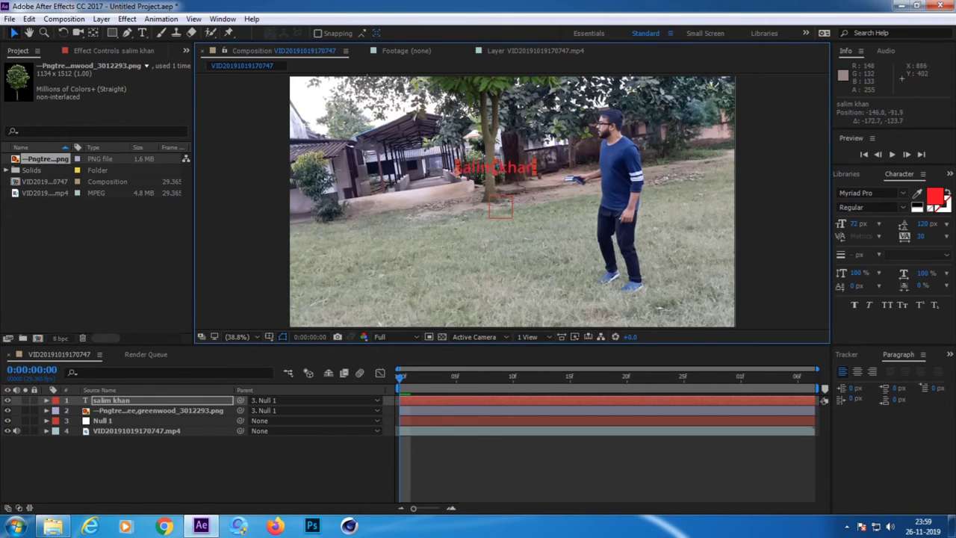
drag(494, 173, 490, 166)
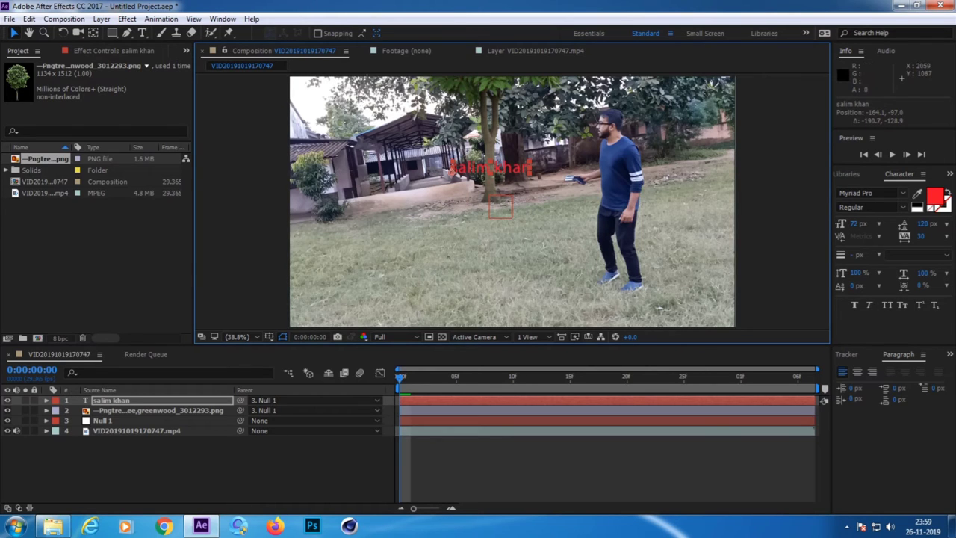
key(space)
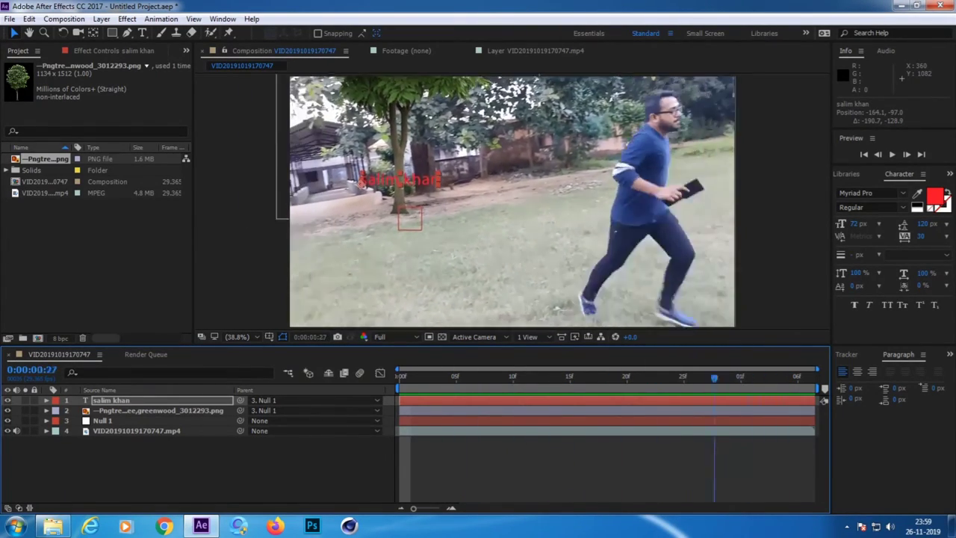
key(space)
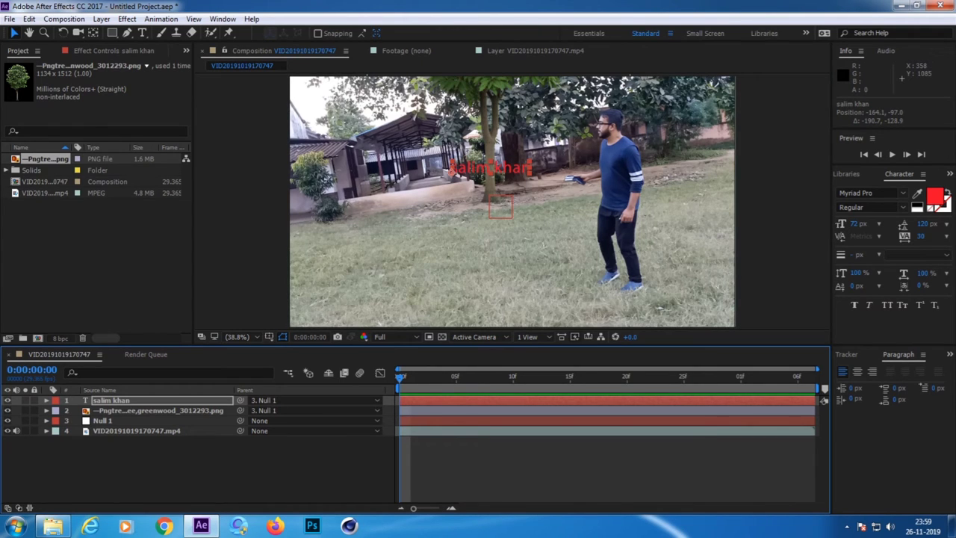
key(space)
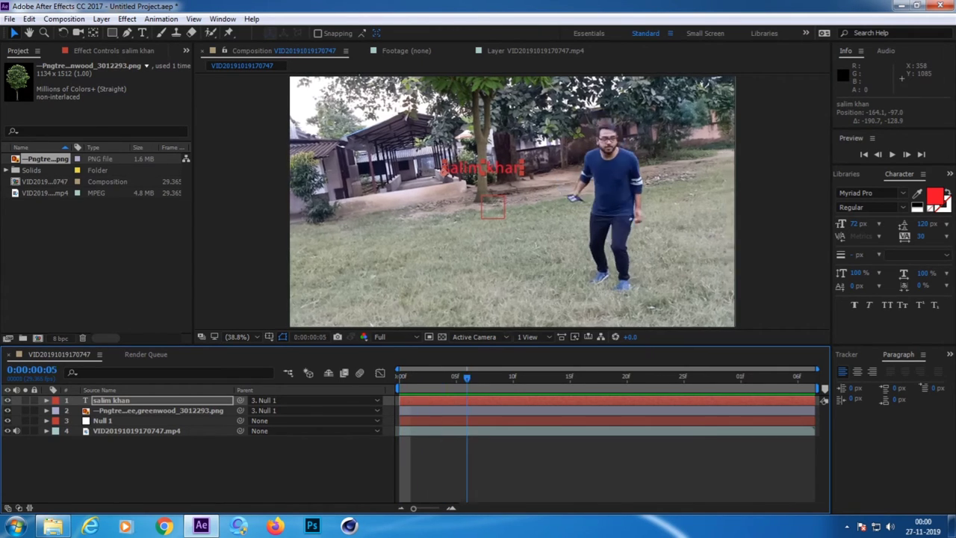
key(space)
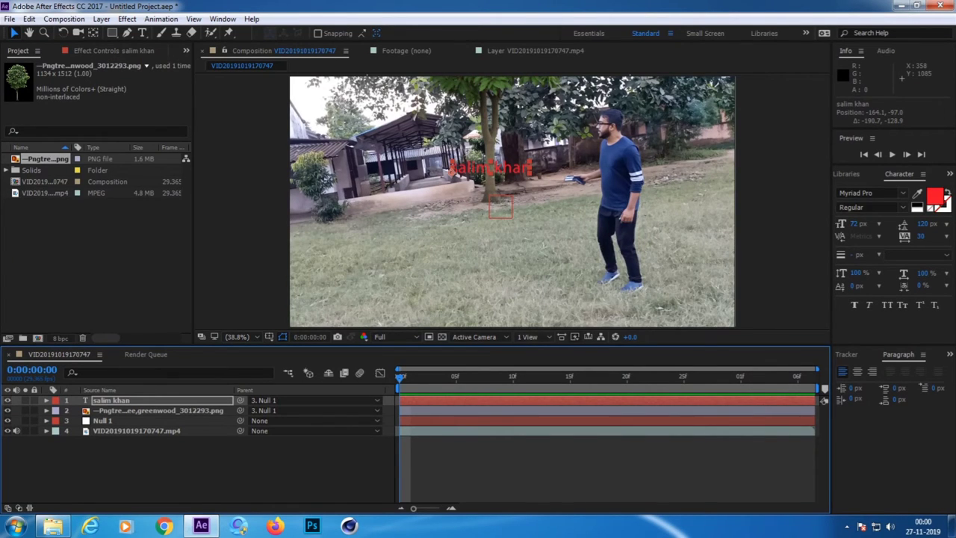
key(F2)
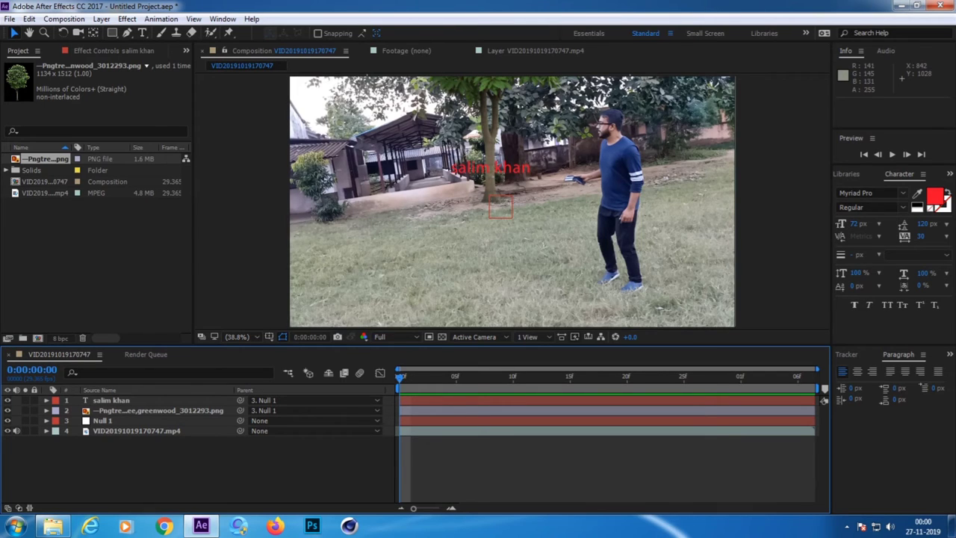
Step: Select VID20191019170747.mp4 and start Track Motion from the Tracker panel, creating Tracker 2
click(136, 431)
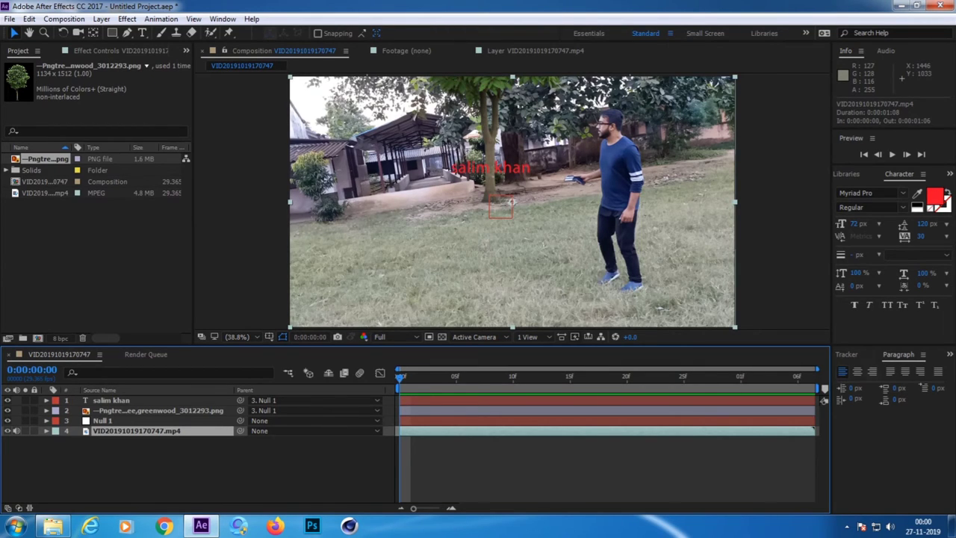
click(850, 354)
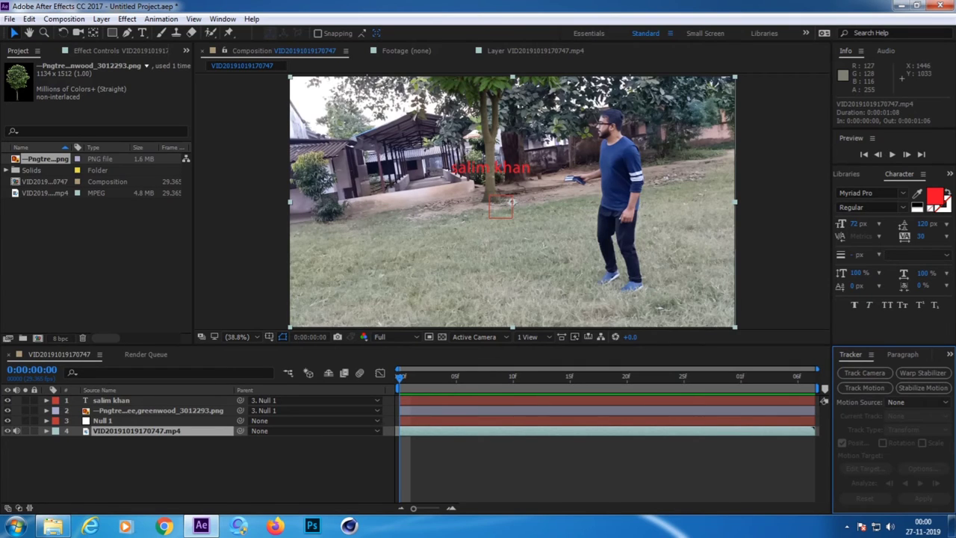
click(864, 388)
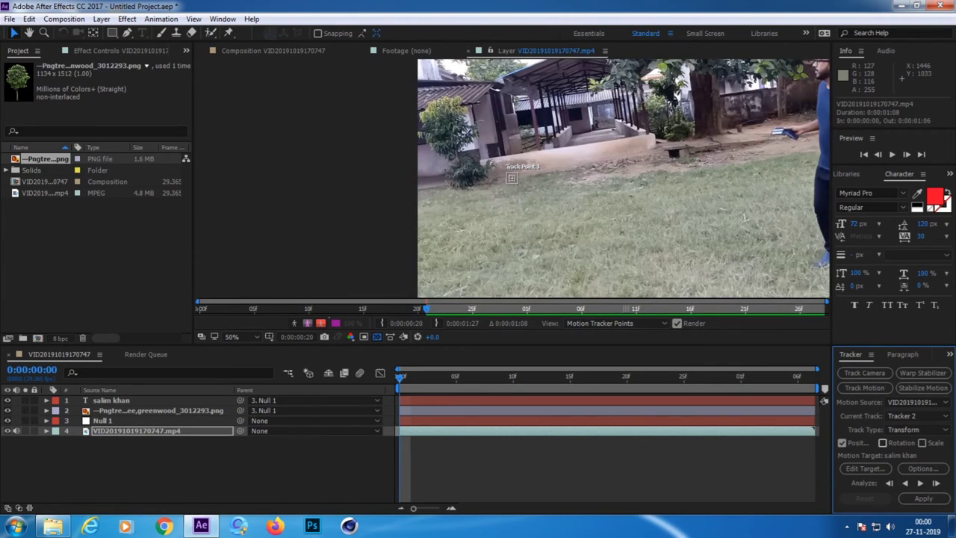
Step: Enable Rotation and Scale tracking and place Track Point 2 on a shed feature
click(883, 442)
click(923, 443)
drag(521, 178, 526, 181)
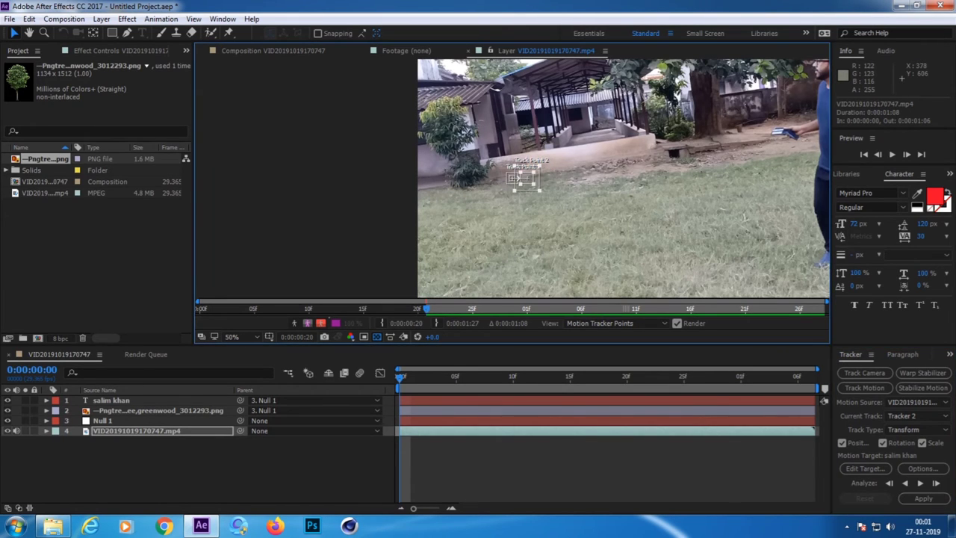
drag(527, 178, 525, 176)
mouse_move(525, 179)
mouse_down()
mouse_move(665, 200)
mouse_move(647, 133)
mouse_up()
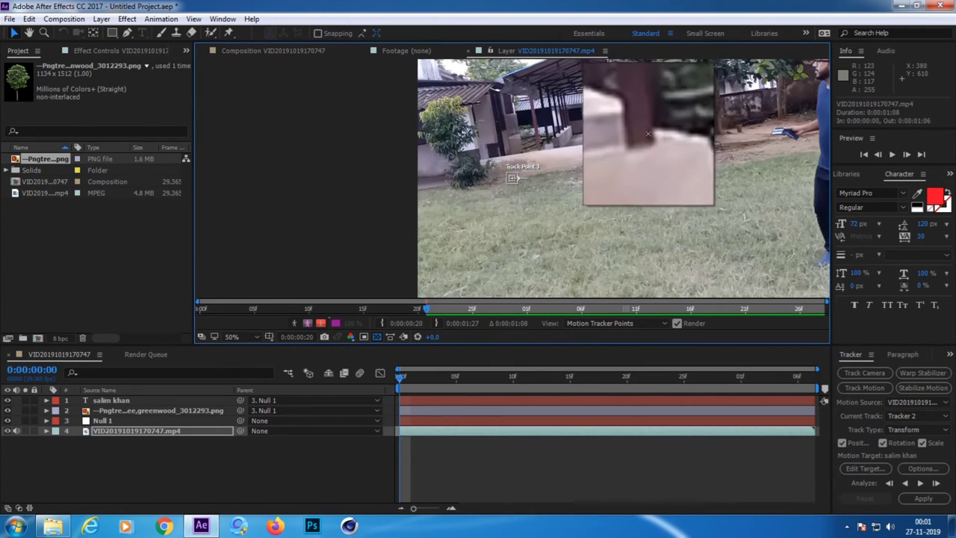
mouse_move(647, 133)
mouse_down()
mouse_move(656, 132)
mouse_move(647, 133)
mouse_up()
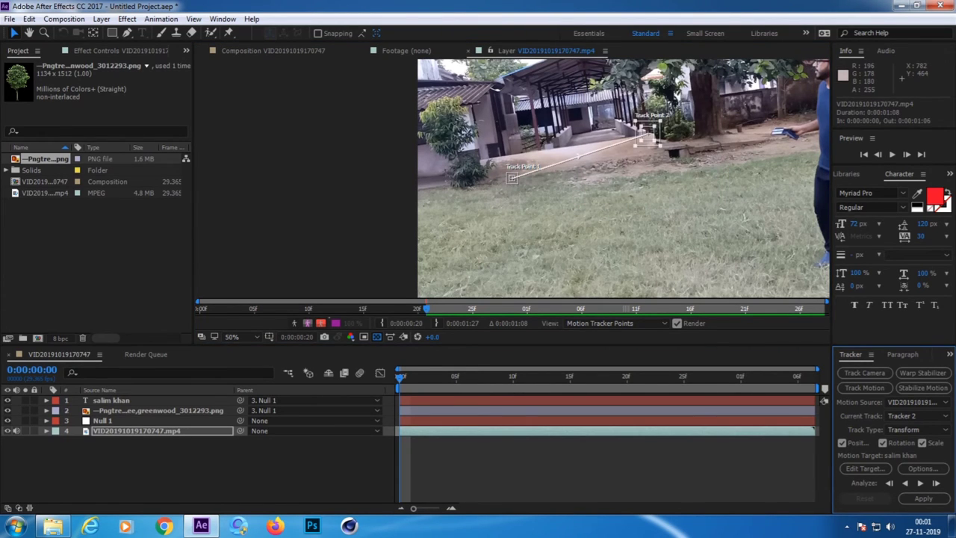
Step: Reposition Track Point 1 onto a new feature and settle Track Point 2 on the shed
click(513, 178)
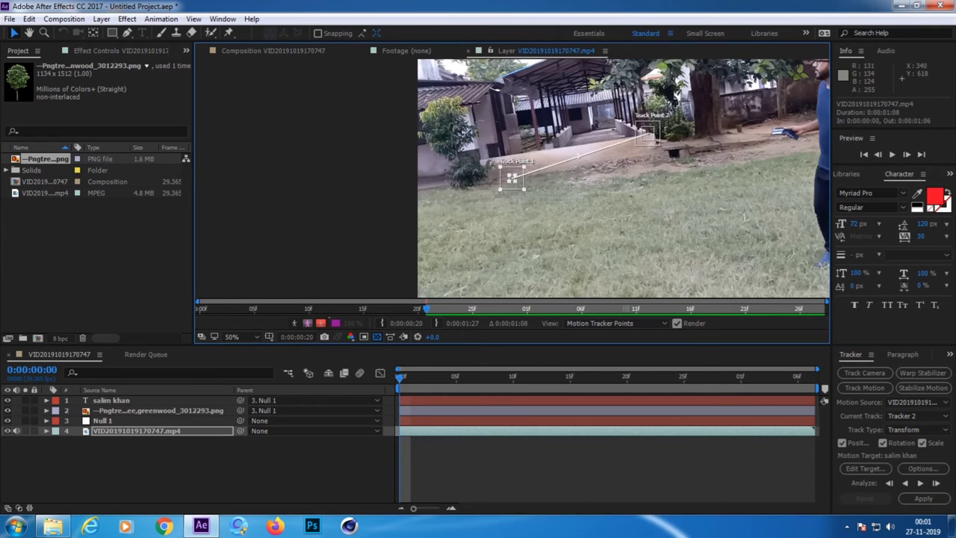
mouse_move(513, 178)
mouse_down()
mouse_move(532, 148)
mouse_move(567, 191)
mouse_up()
click(896, 455)
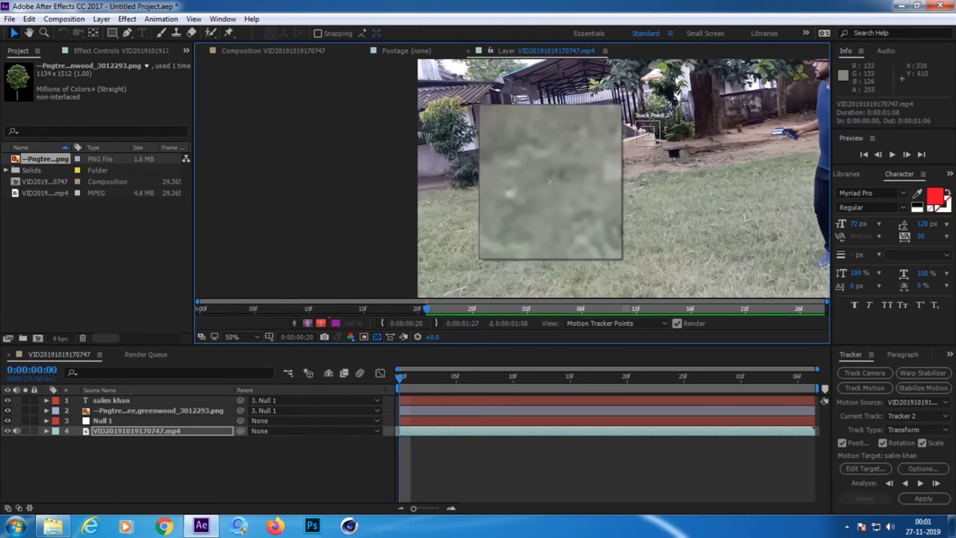
drag(568, 191, 539, 150)
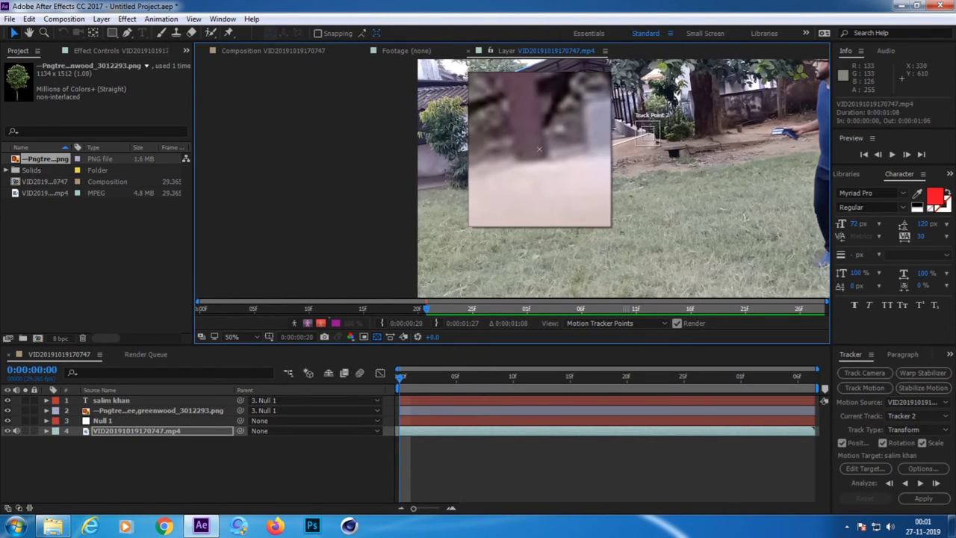
drag(539, 150, 541, 150)
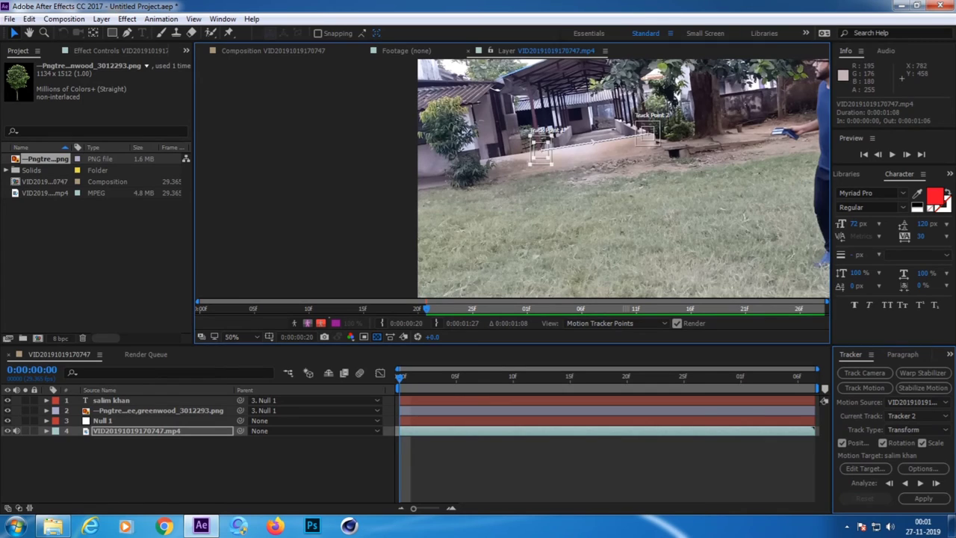
drag(652, 133, 648, 133)
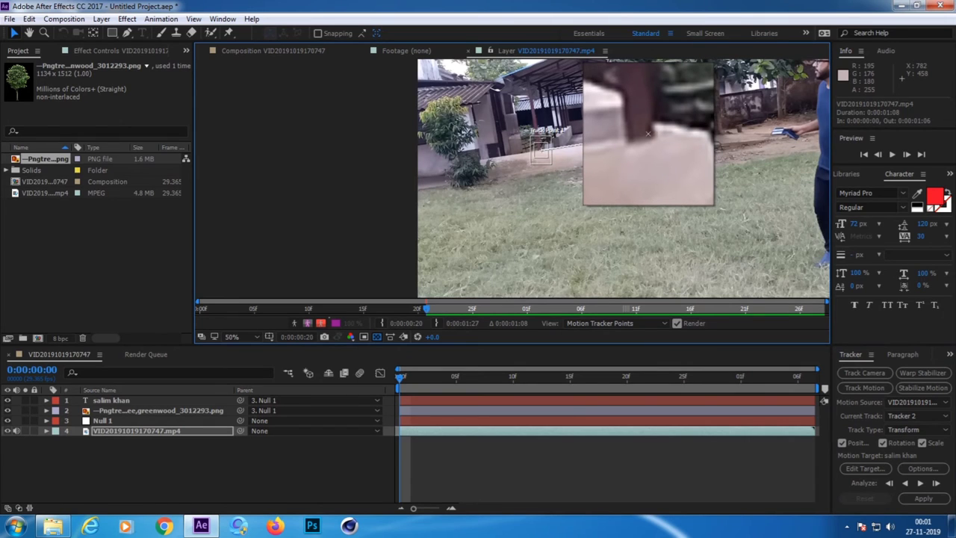
drag(648, 133, 649, 135)
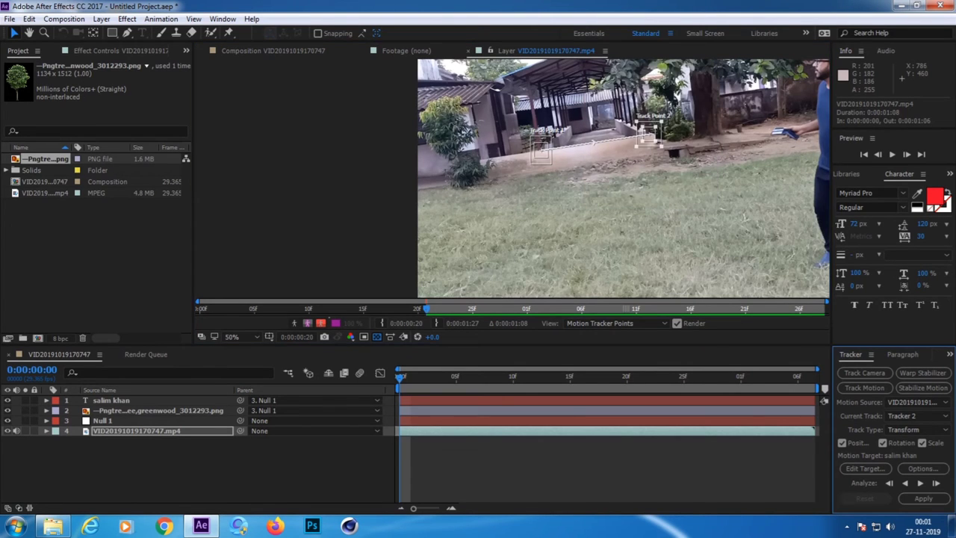
scroll(697, 117, up, 3)
Step: Analyze Tracker 2 a few single frames forward, then forward through to 0:00:01:06
drag(506, 179, 511, 178)
scroll(511, 178, down, 1)
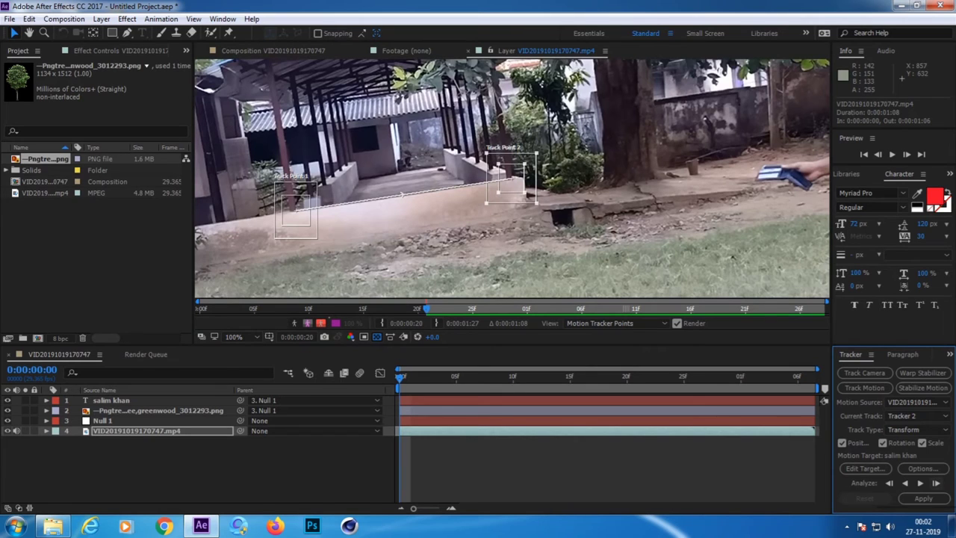
key(alt+Page_Down)
key(alt+Page_Down)
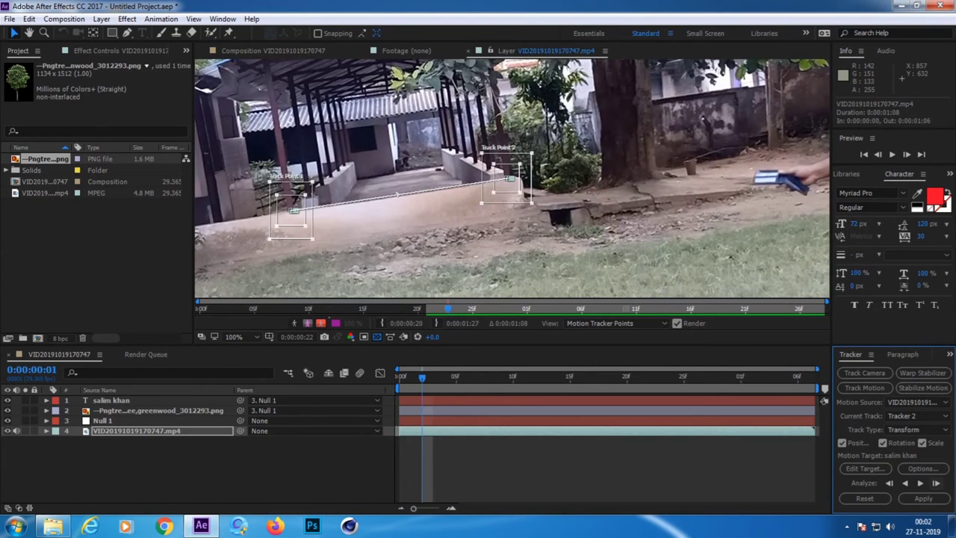
key(alt+Page_Down)
key(alt+Page_Down)
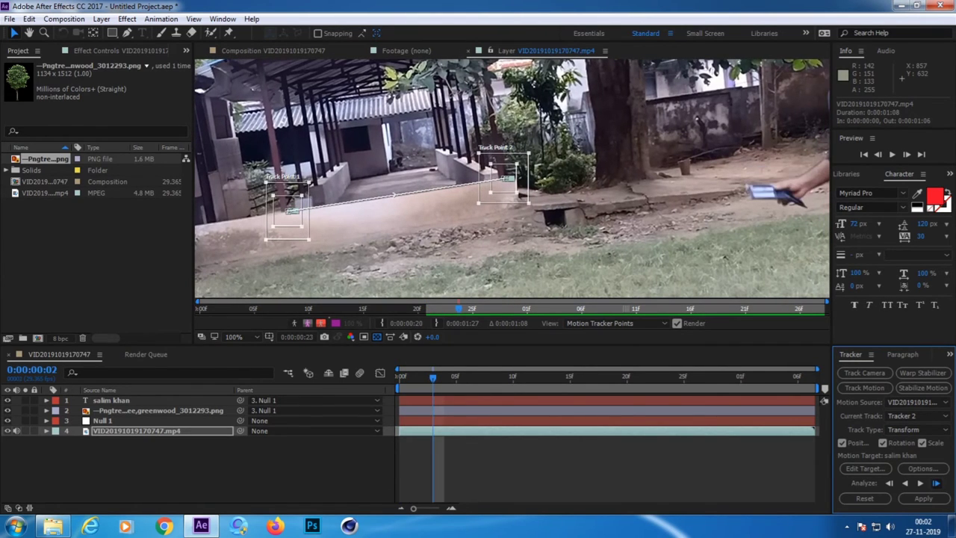
key(alt+Page_Down)
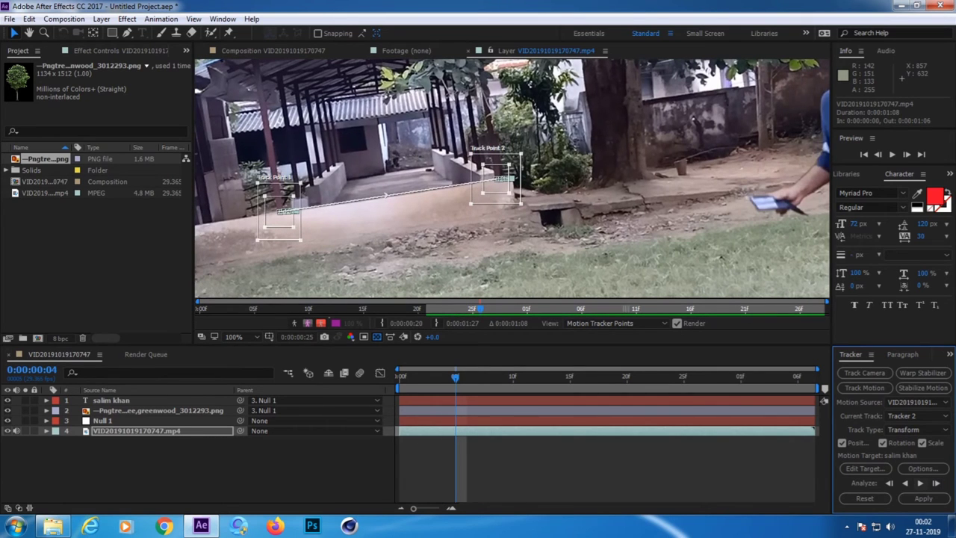
click(921, 483)
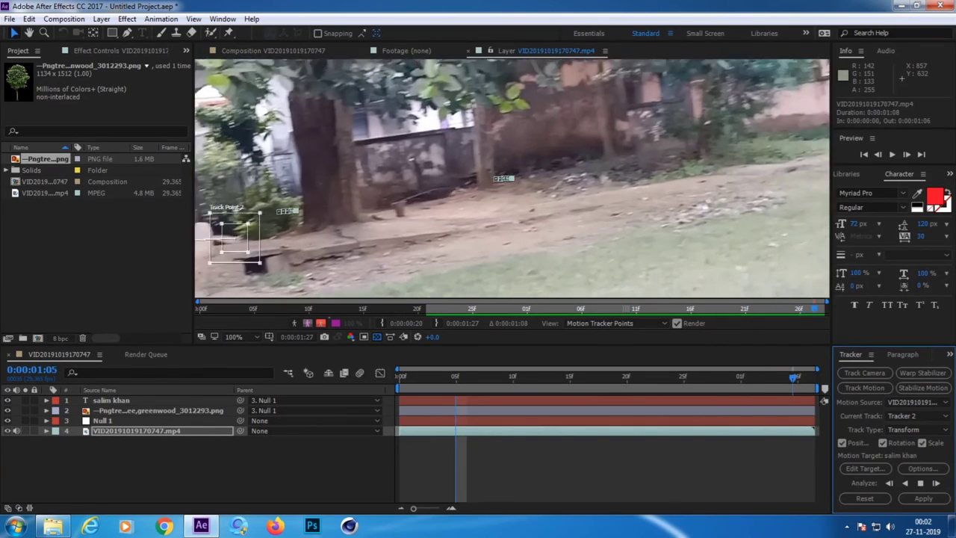
scroll(561, 201, down, 4)
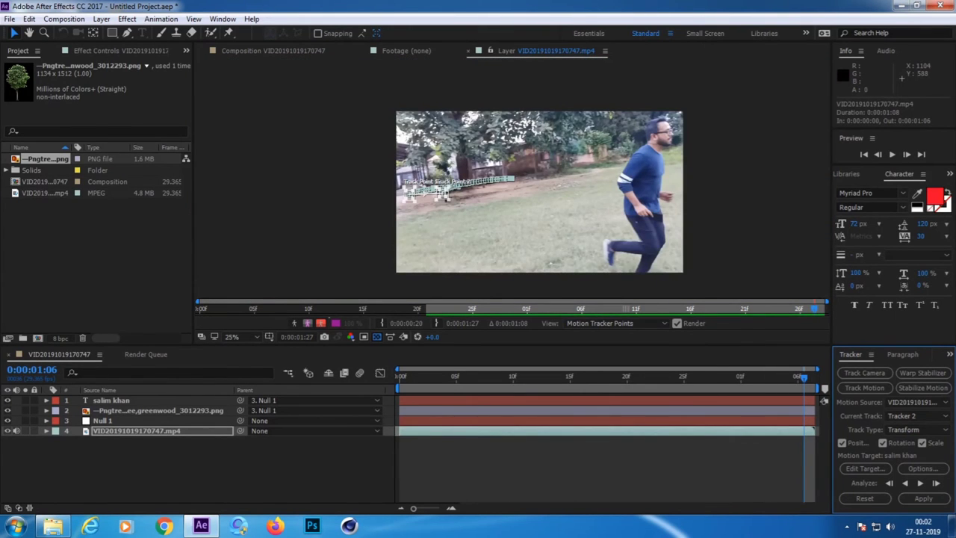
Step: Review the track frame by frame and undo the faulty tracking pass
scroll(419, 196, up, 4)
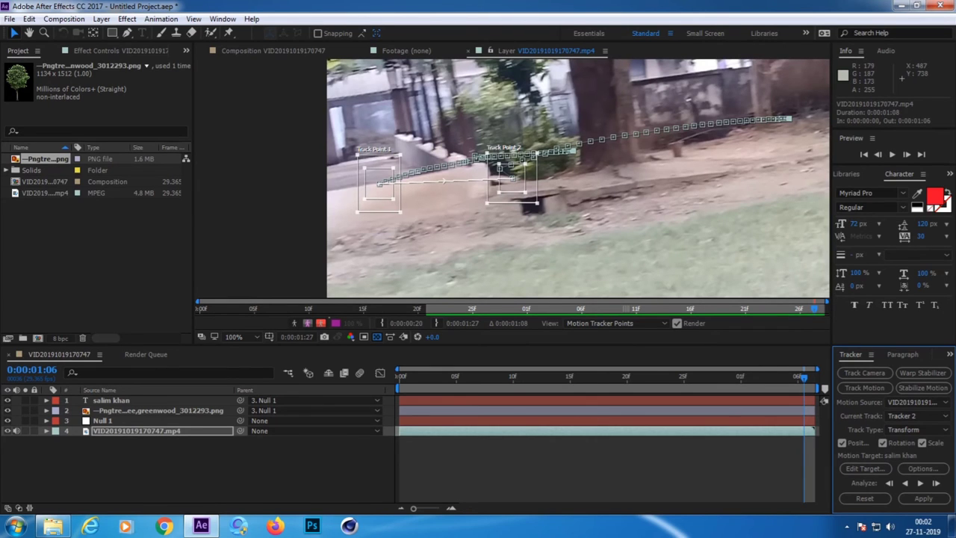
key(space)
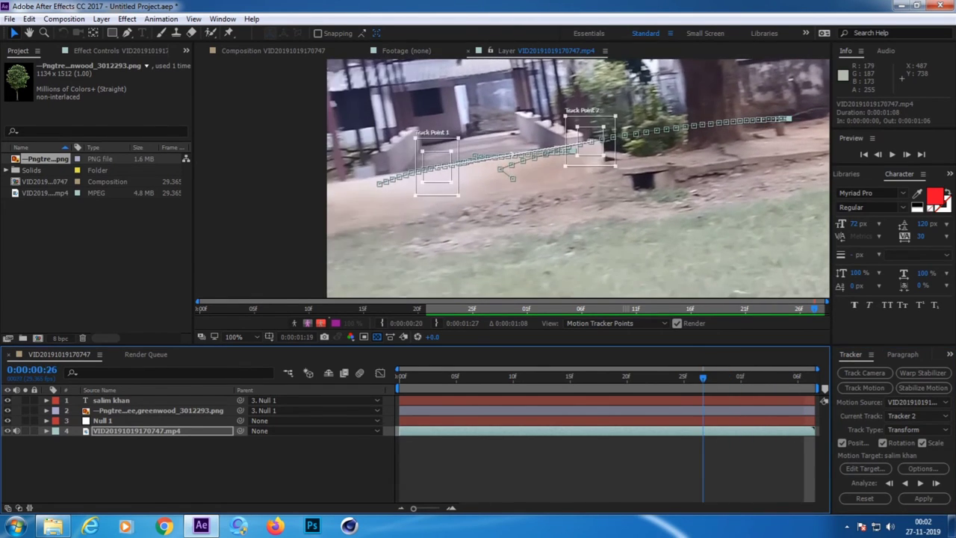
key(Page_Up)
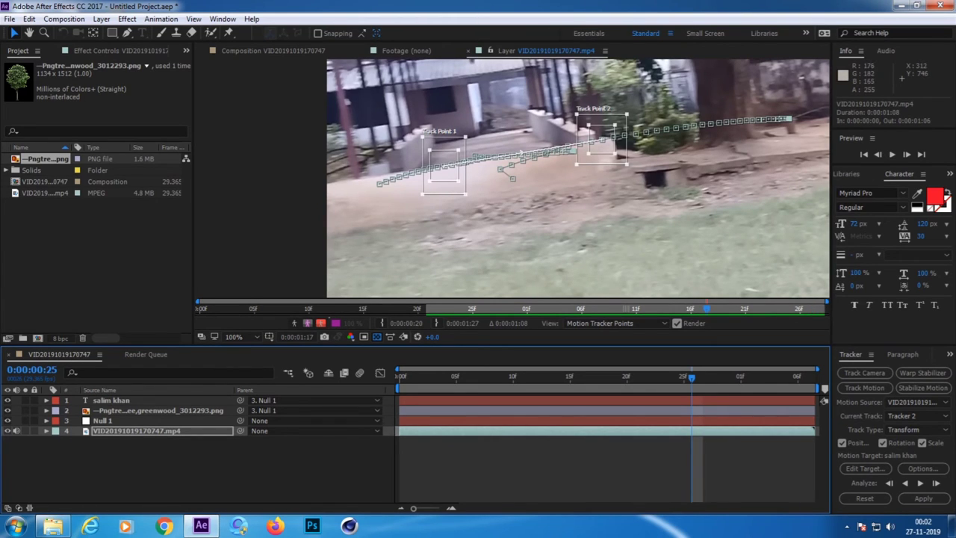
key(Page_Down)
key(Page_Down)
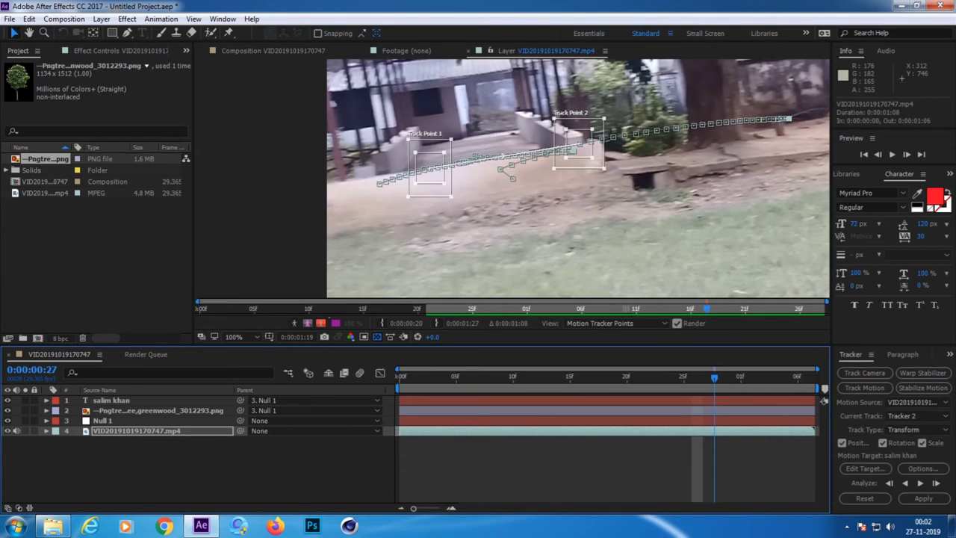
key(Page_Up)
key(Page_Up)
key(Page_Up)
key(Page_Up)
key(Page_Up)
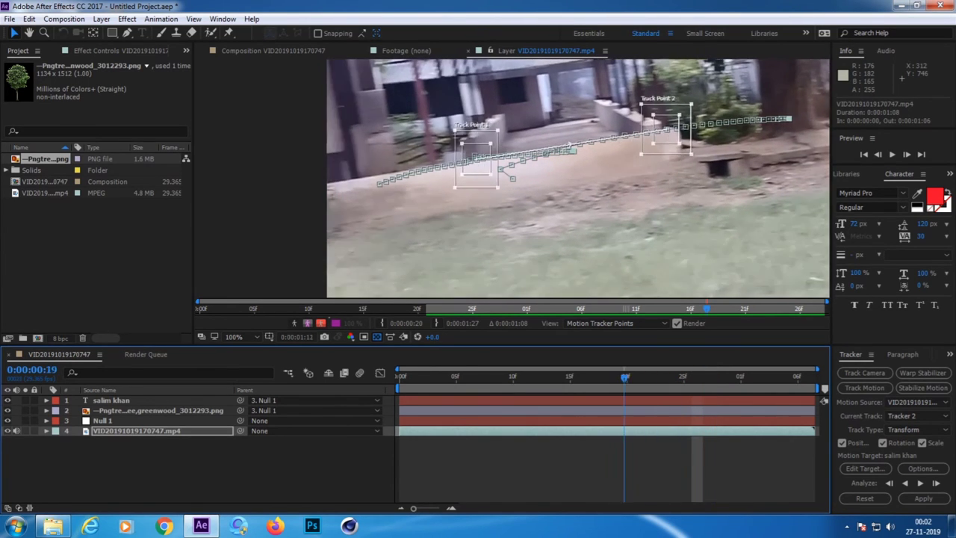
key(Page_Up)
key(Page_Up)
key(Page_Up)
key(ctrl+z)
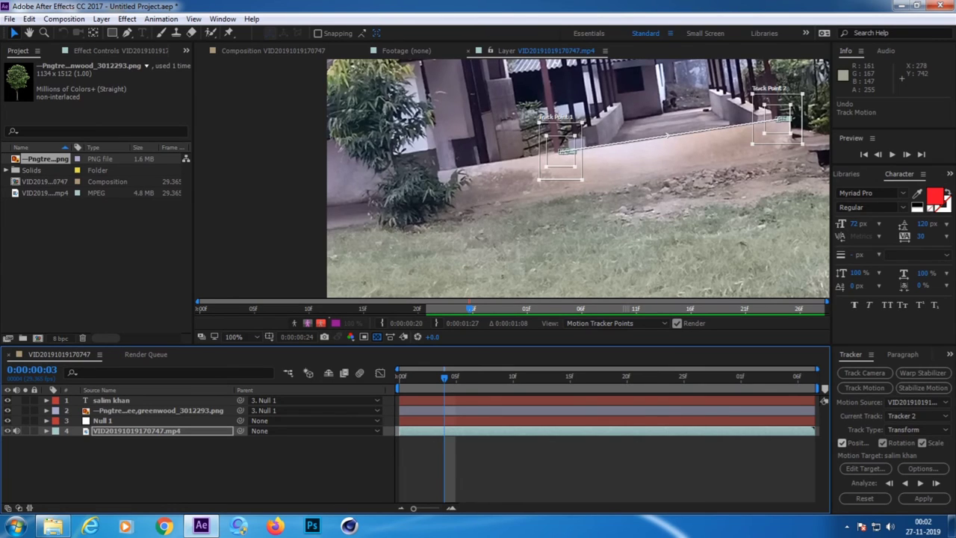
Step: End the work area at frame 20, trim the comp to it, and preview
click(936, 484)
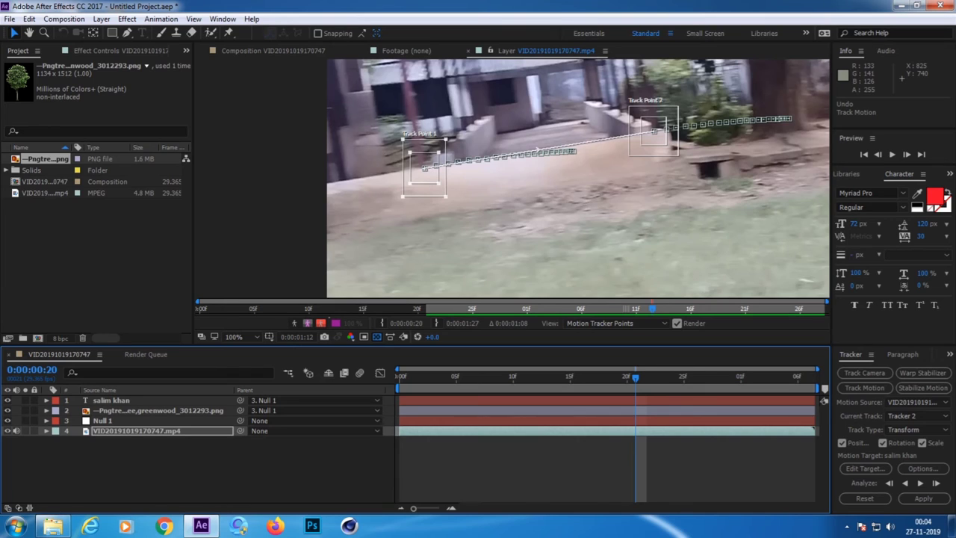
key(n)
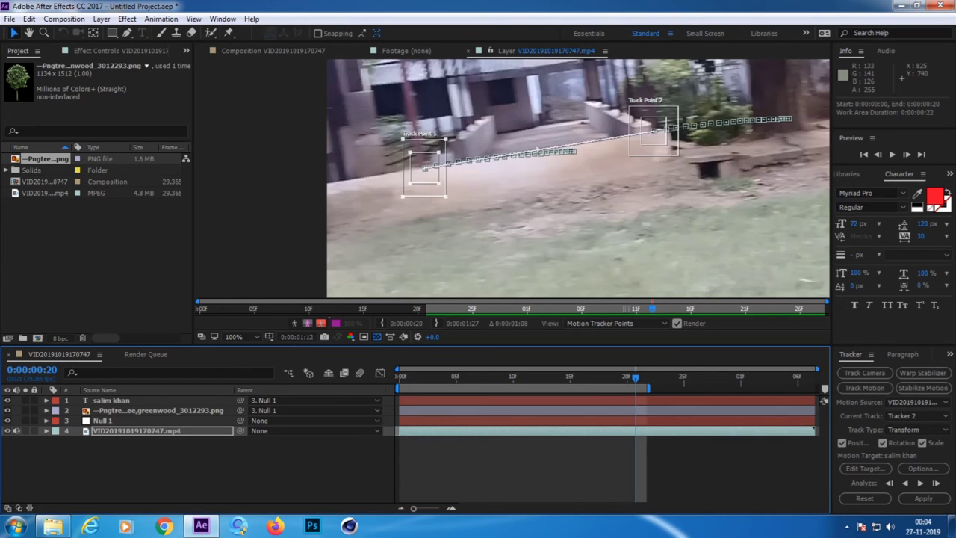
key(n)
right_click(622, 387)
click(677, 421)
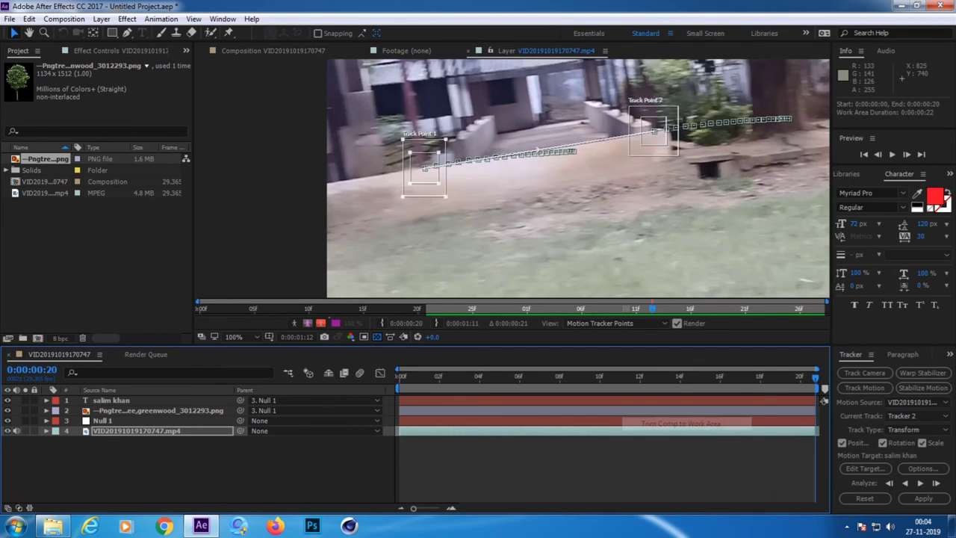
key(space)
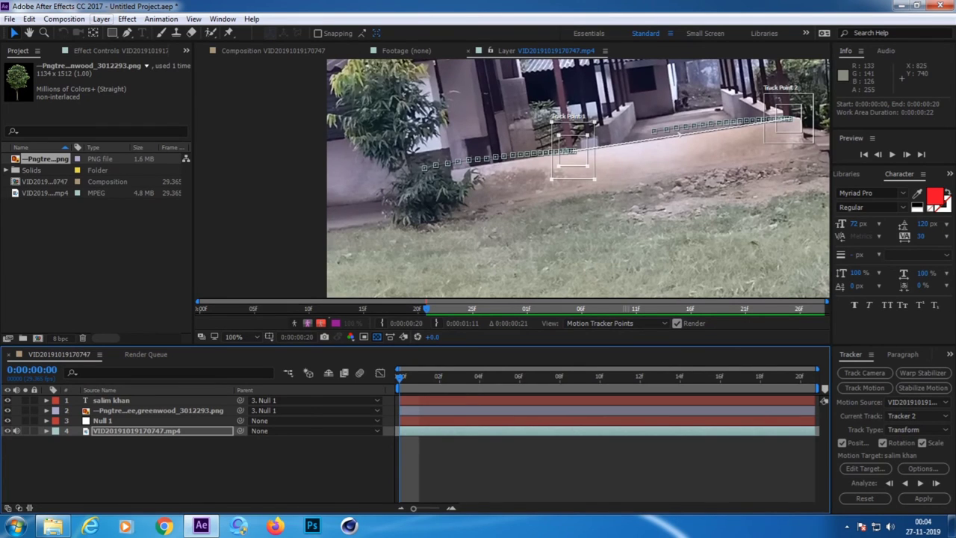
Step: Add a new null object layer to the composition
click(101, 18)
mouse_move(115, 33)
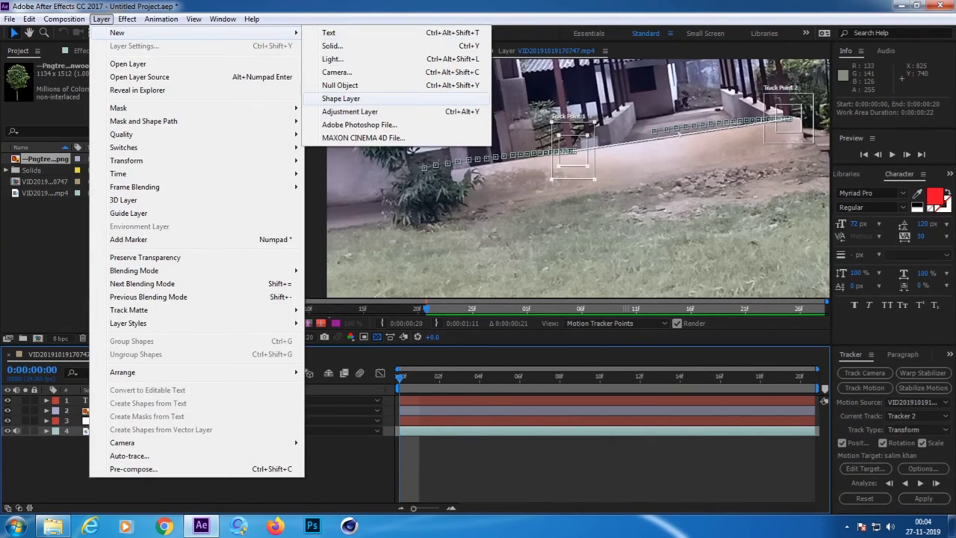
click(340, 86)
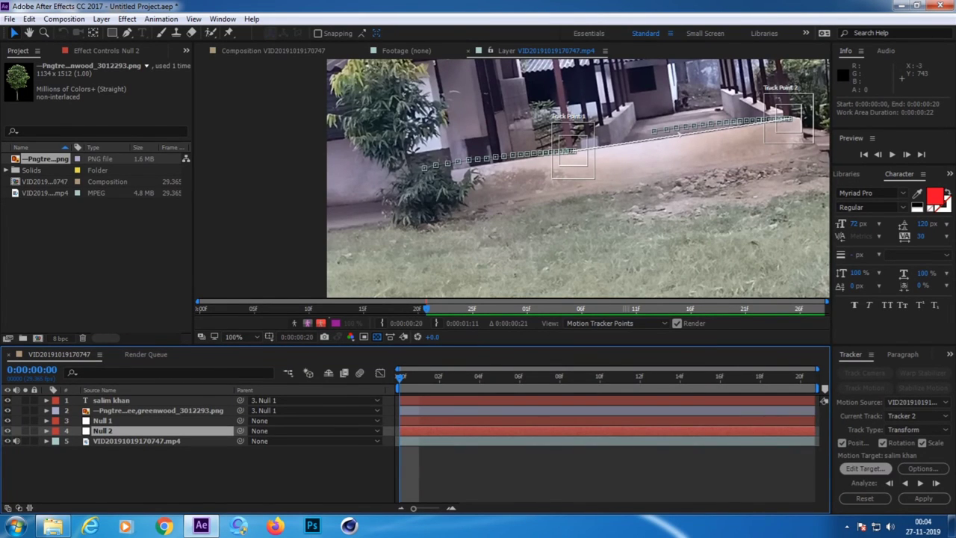
Step: Set Null 2 as the tracker's motion target and apply the track in X and Y
click(865, 468)
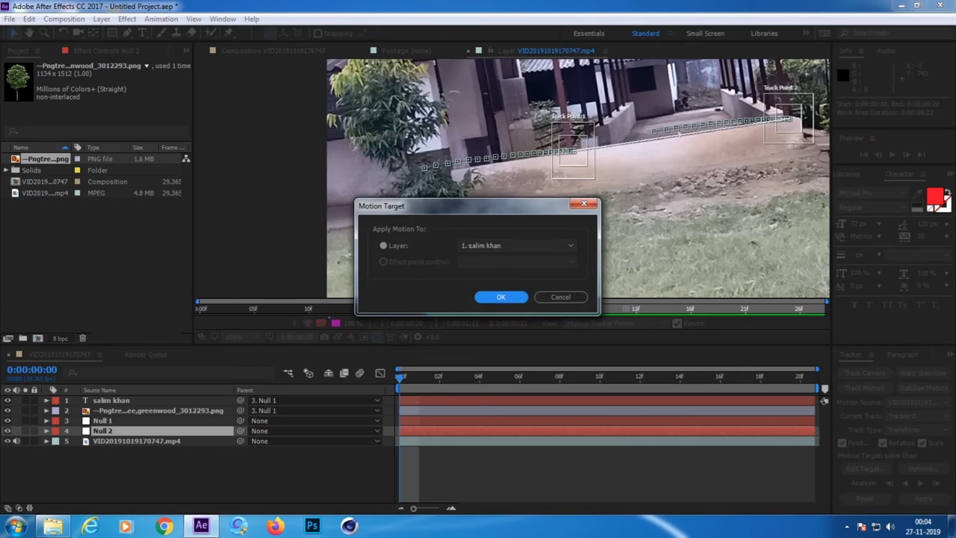
click(515, 245)
click(494, 299)
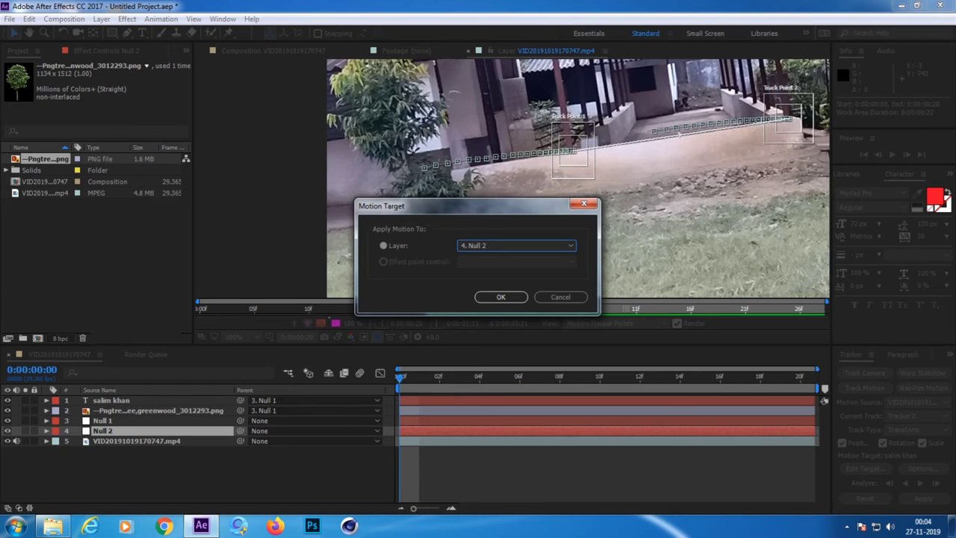
click(500, 297)
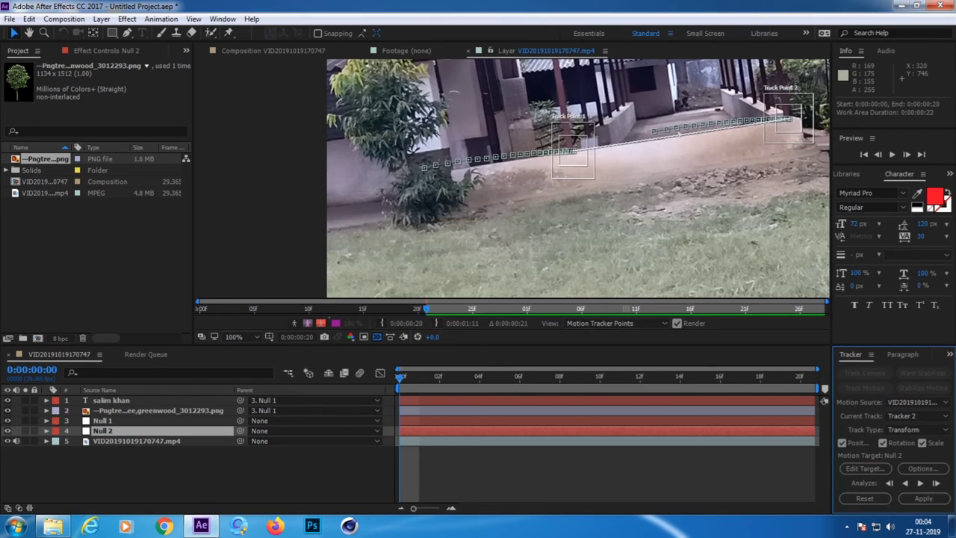
click(924, 499)
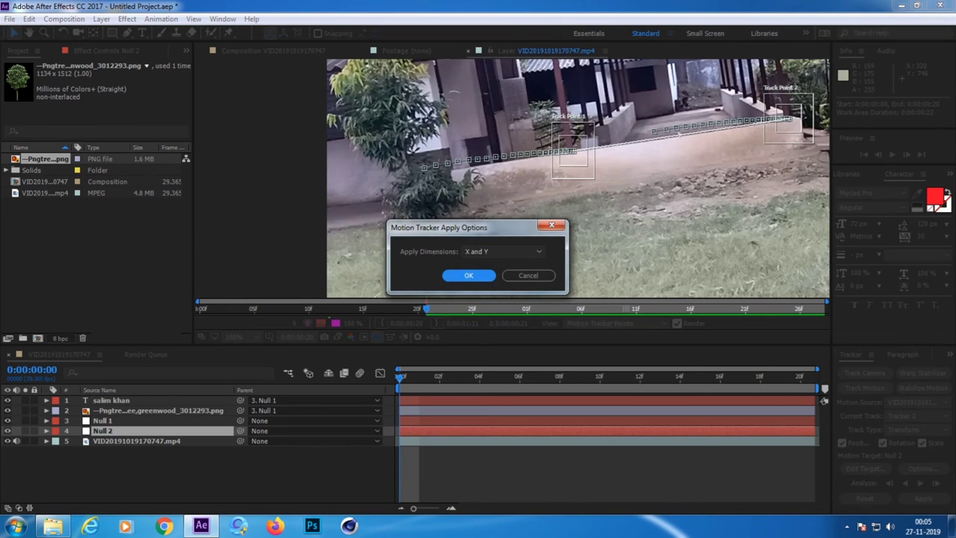
key(Return)
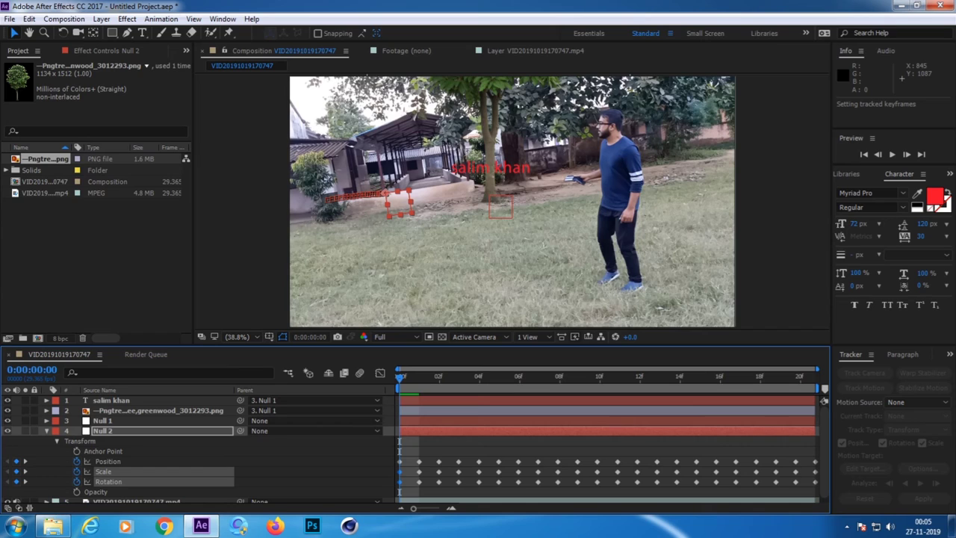
Step: Collapse Null 2's keyframes, preview the tracked clip, and bring up the Import File dialog
key(ctrl+grave)
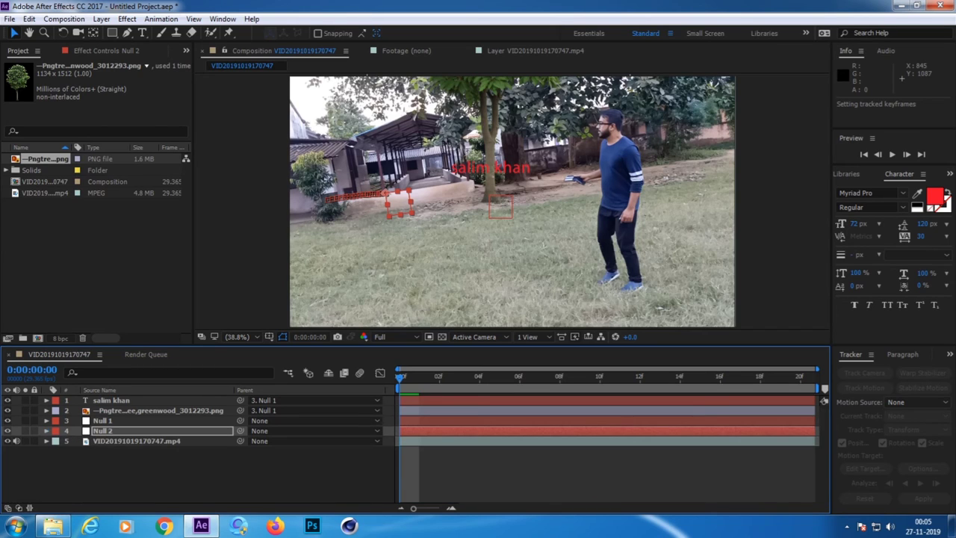
key(space)
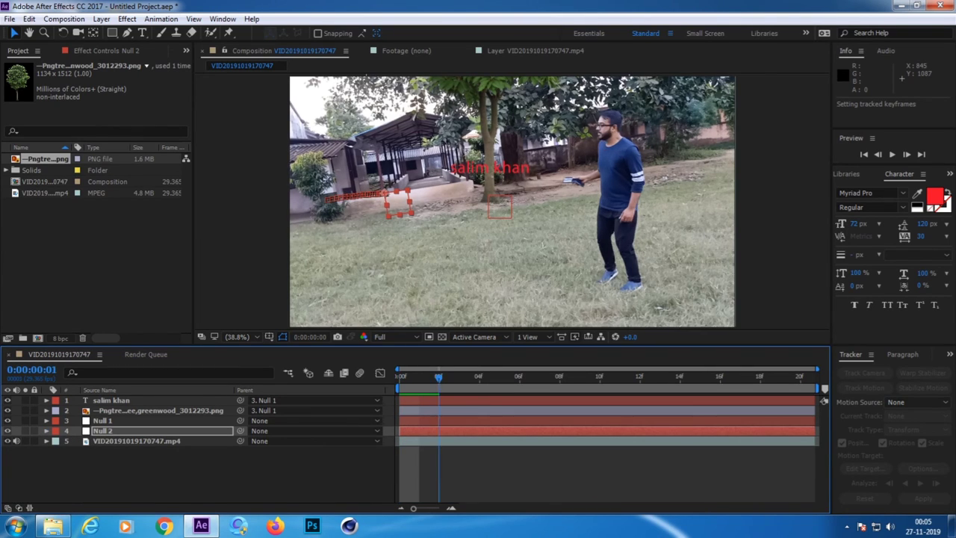
key(space)
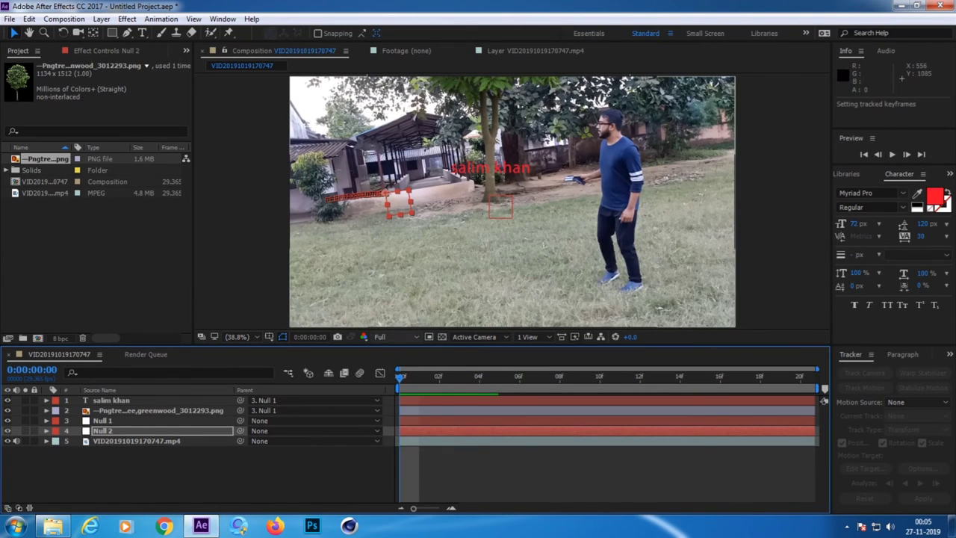
key(space)
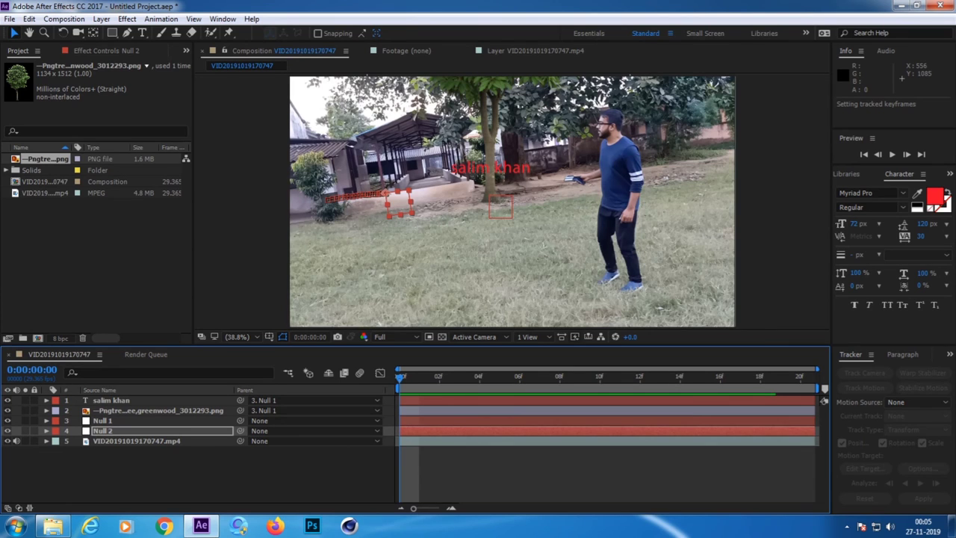
key(ctrl+i)
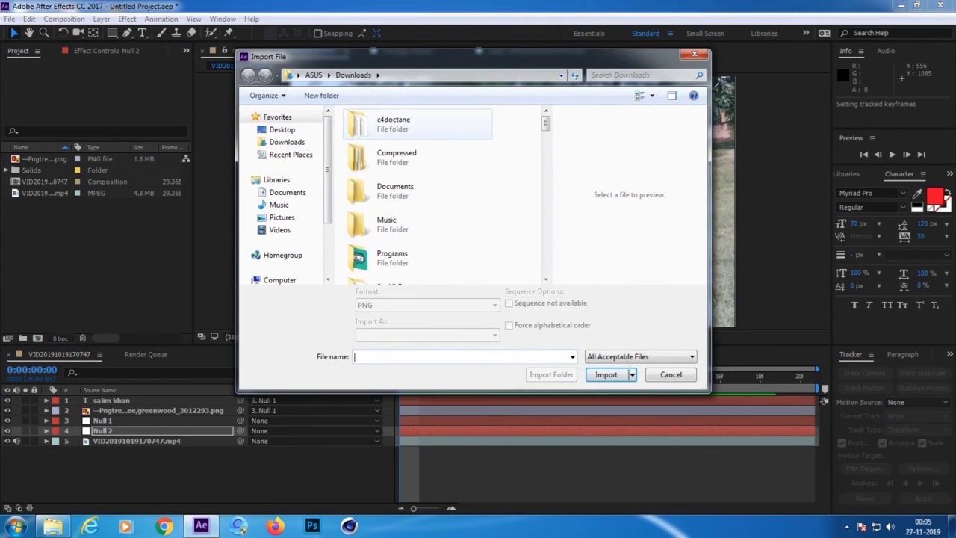
scroll(403, 194, down, 1)
scroll(404, 194, down, 5)
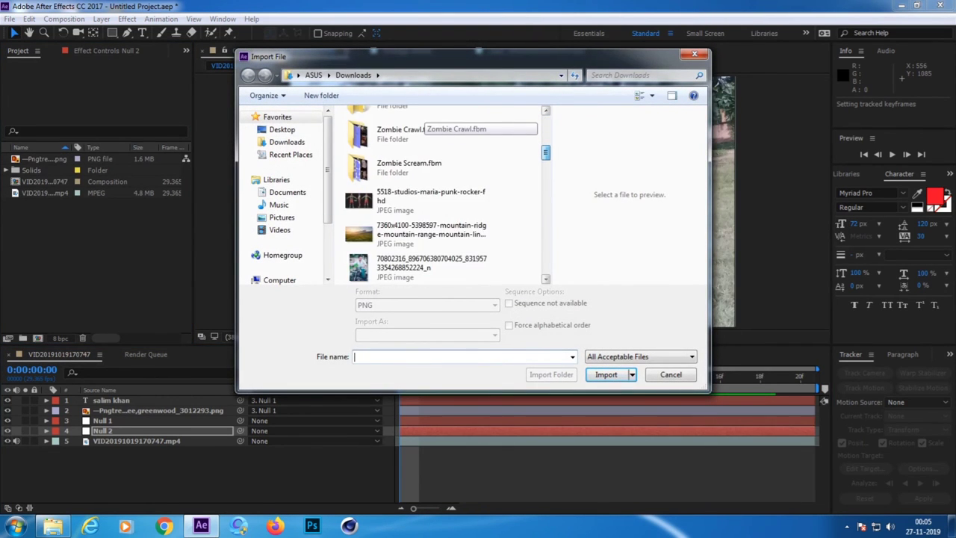
scroll(419, 194, down, 2)
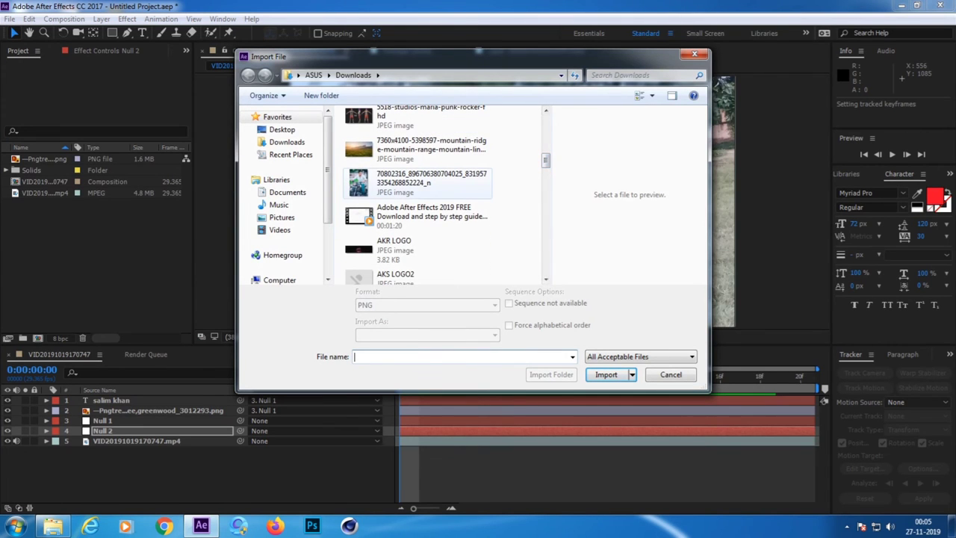
double_click(431, 178)
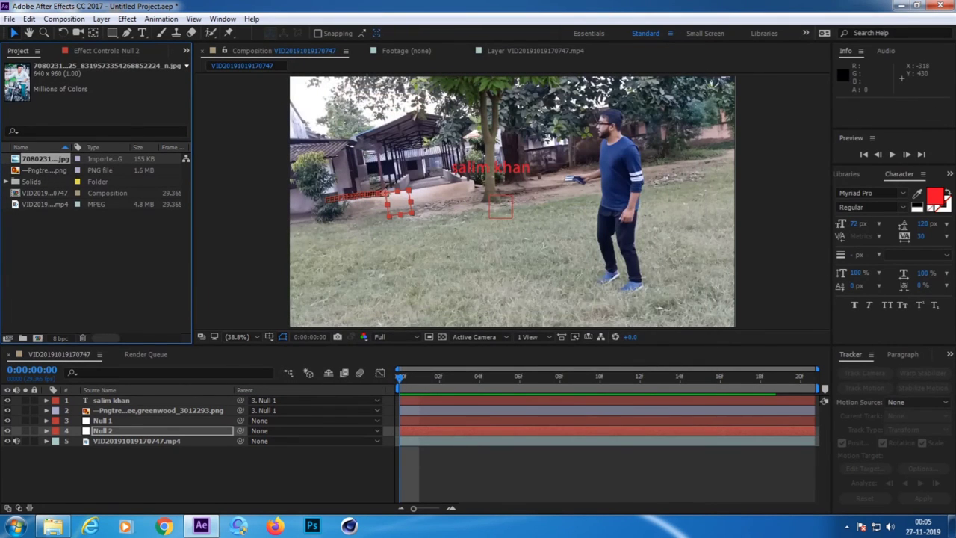
drag(45, 159, 58, 392)
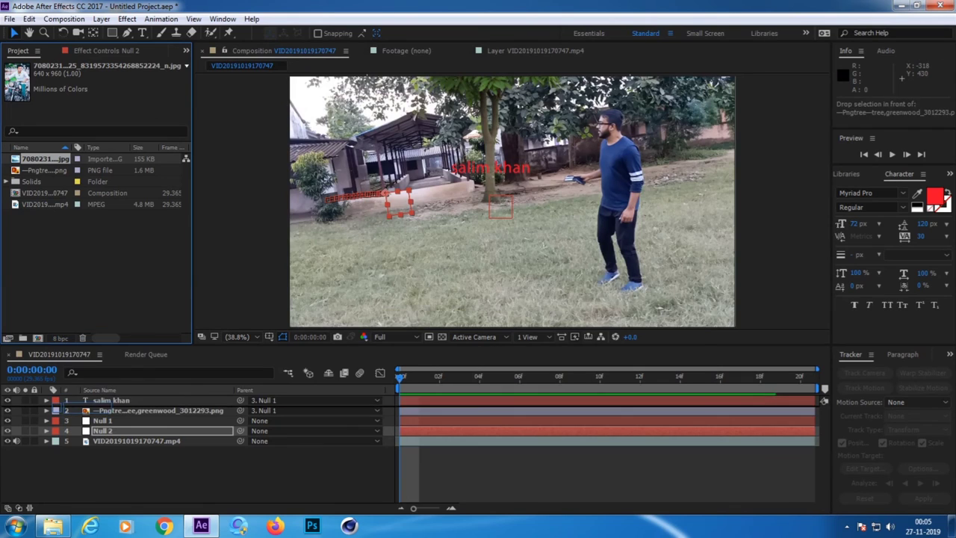
drag(60, 391, 62, 396)
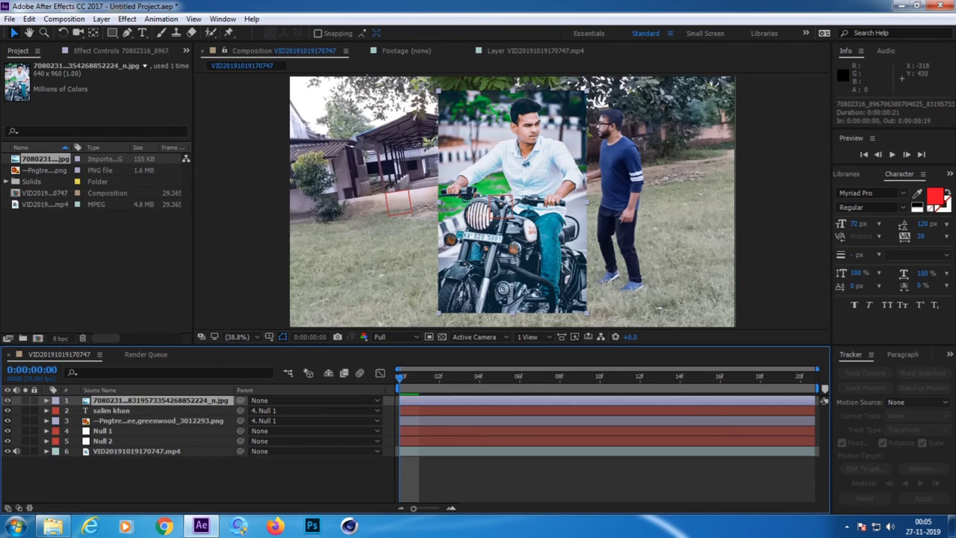
Step: Scale the motorbike photo down to 37% and move it up-left beside the house
key(s)
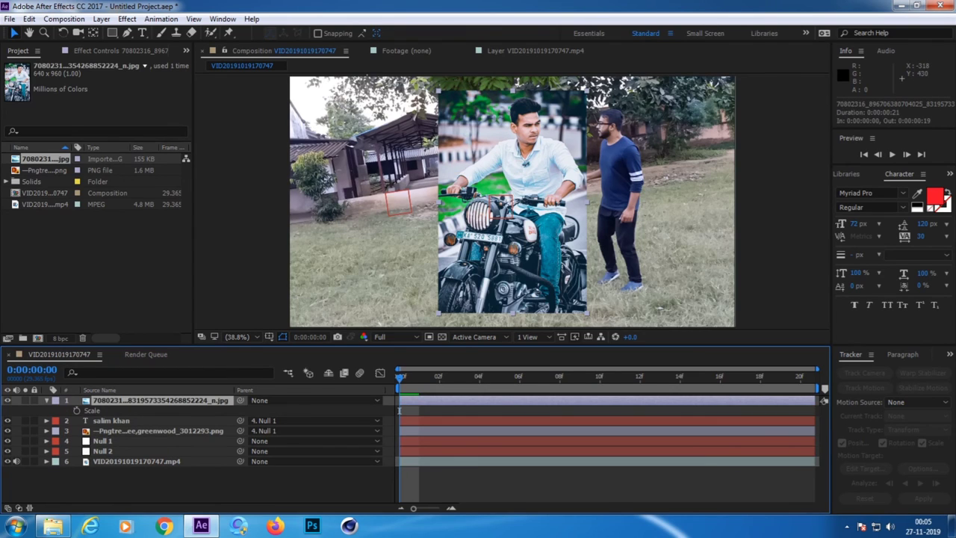
click(19, 508)
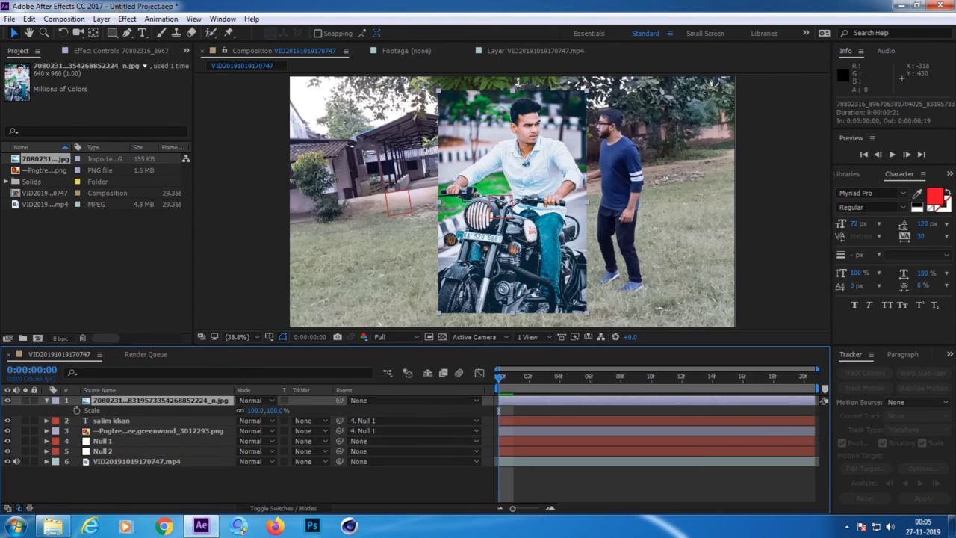
drag(256, 410, 216, 410)
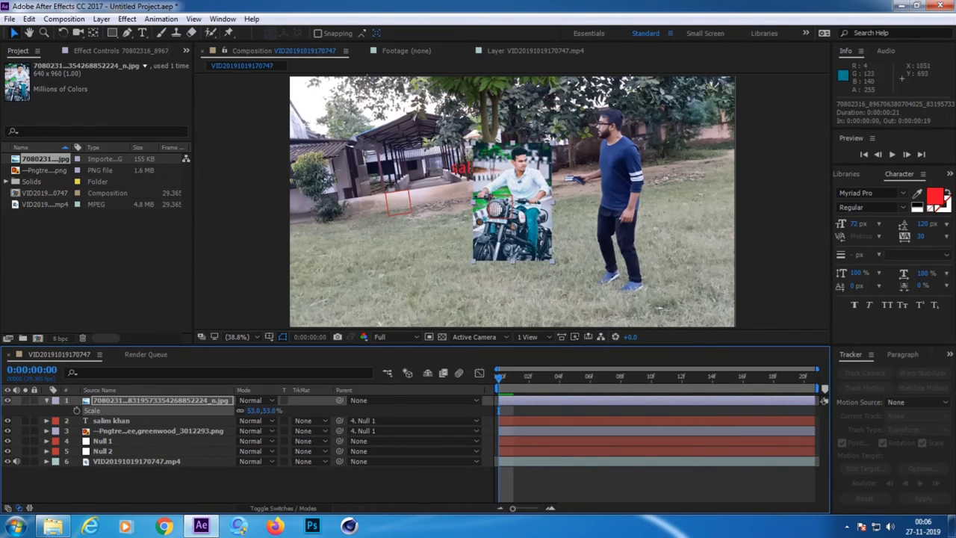
drag(523, 214, 436, 184)
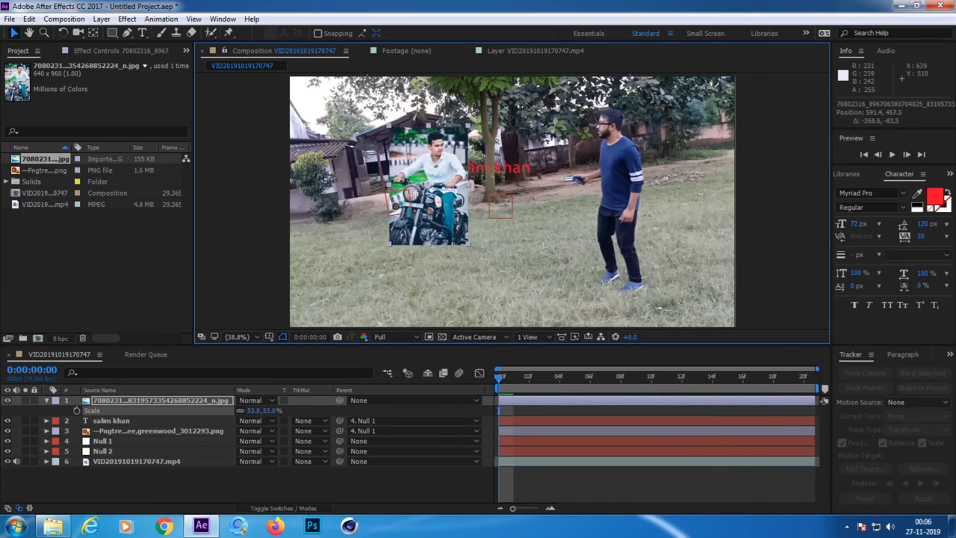
drag(254, 410, 237, 410)
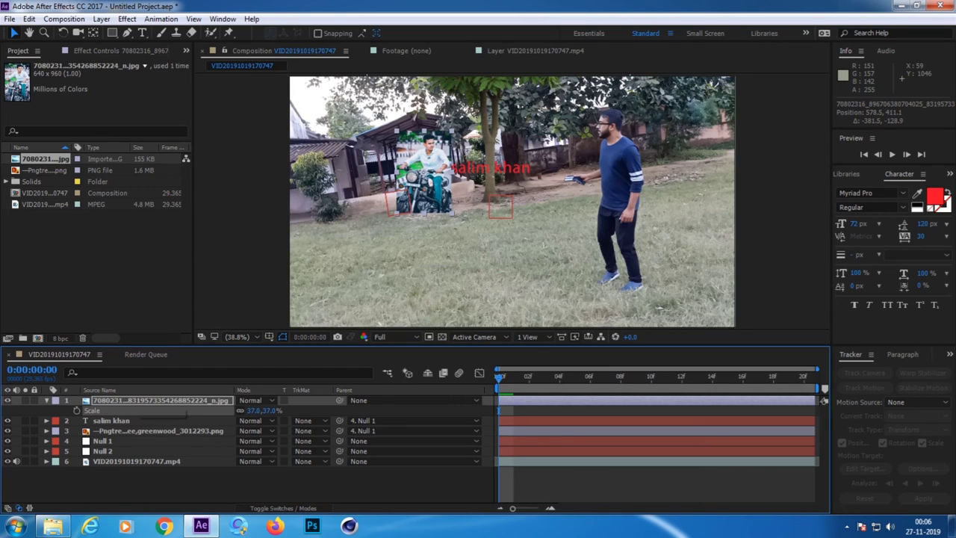
Step: Rotate the photo to -9° and fit it over the shed near the ground
key(r)
drag(253, 411, 239, 410)
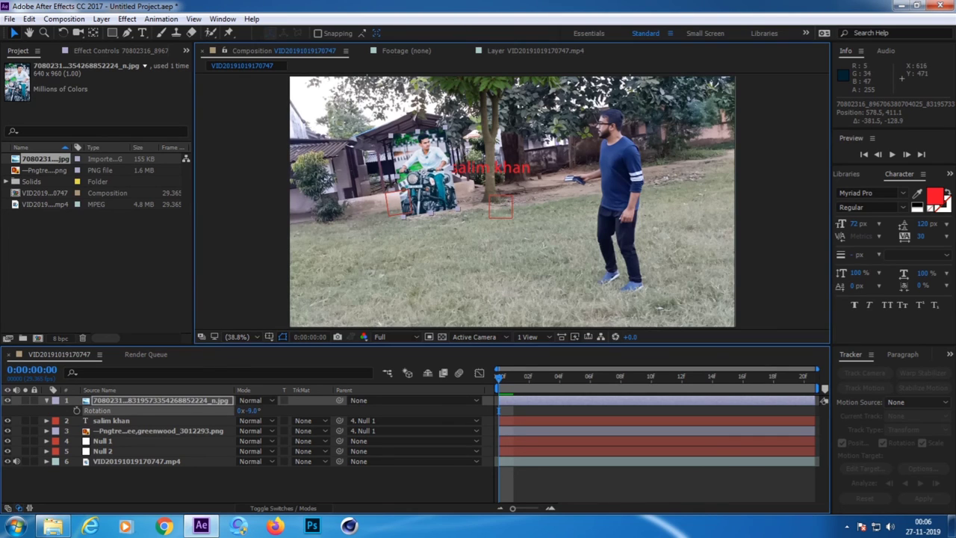
mouse_move(468, 213)
mouse_down()
mouse_move(451, 195)
mouse_move(449, 203)
mouse_move(479, 187)
mouse_move(445, 165)
mouse_up()
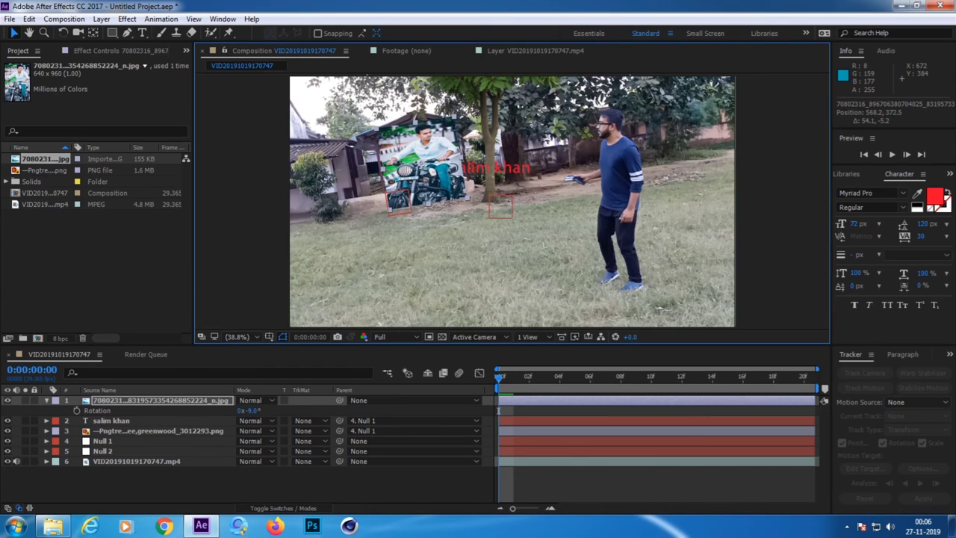
drag(485, 188, 486, 195)
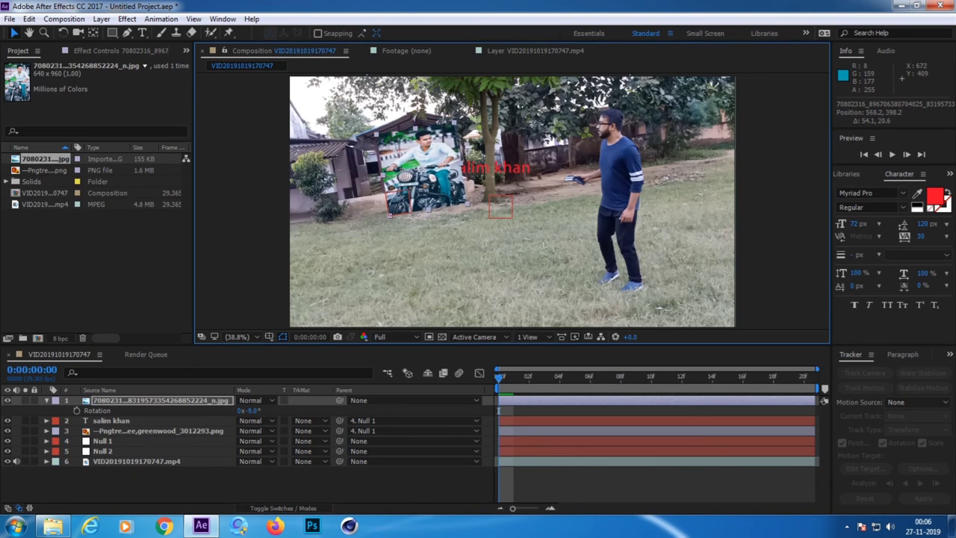
drag(460, 161, 441, 170)
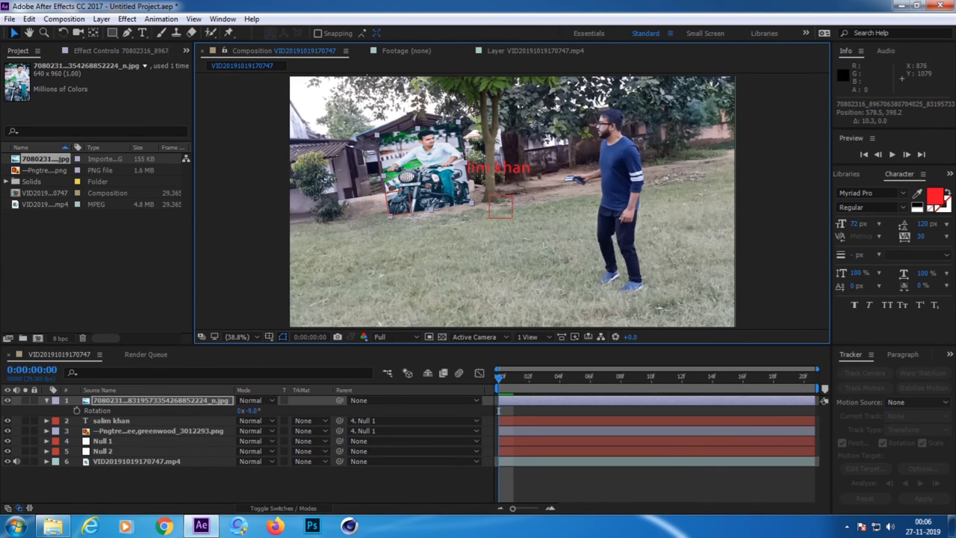
Step: Parent the motorbike photo layer to 5. Null 2 using the pick-whip
click(498, 411)
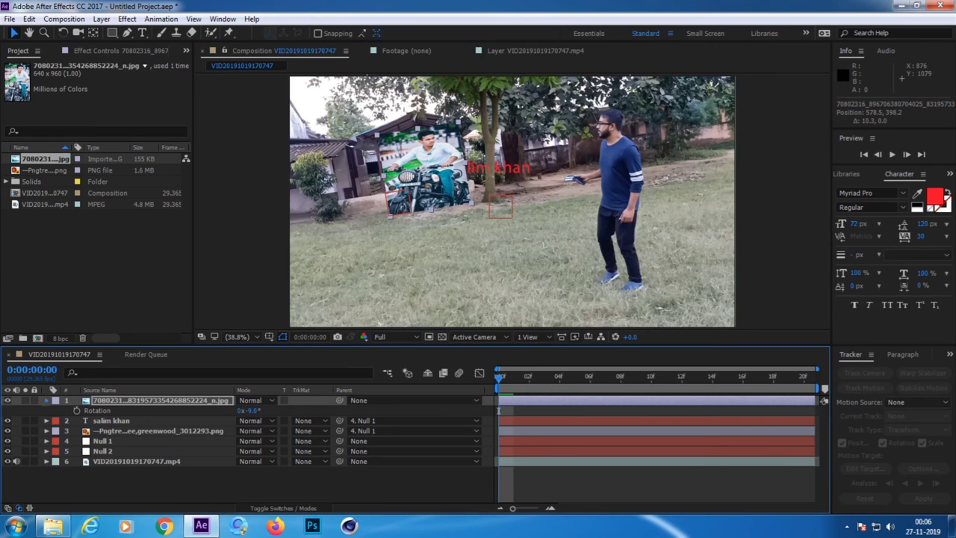
key(r)
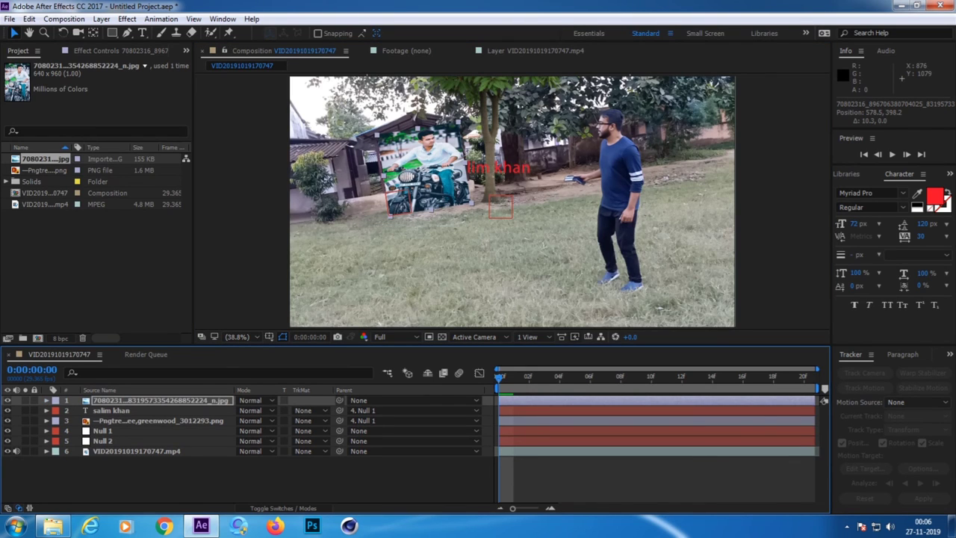
drag(340, 401, 118, 442)
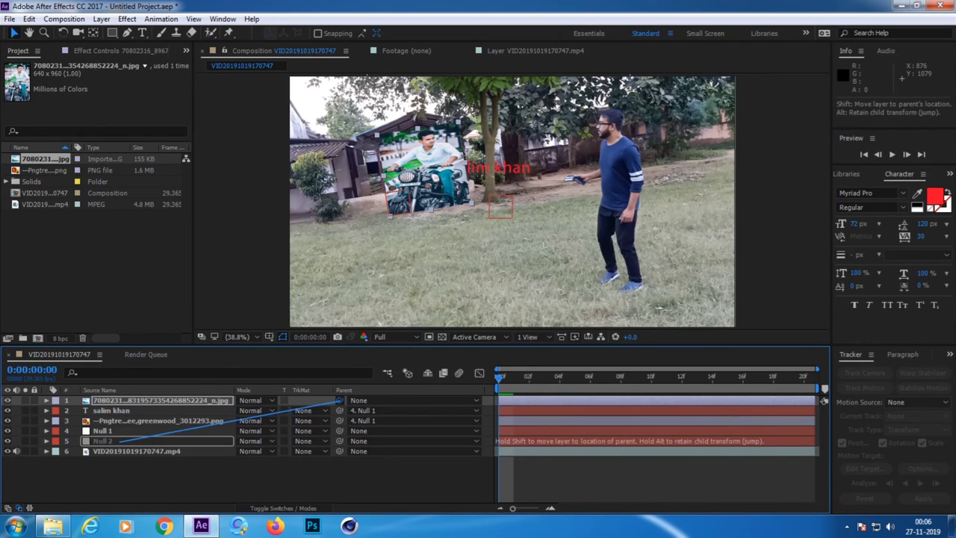
drag(118, 441, 118, 441)
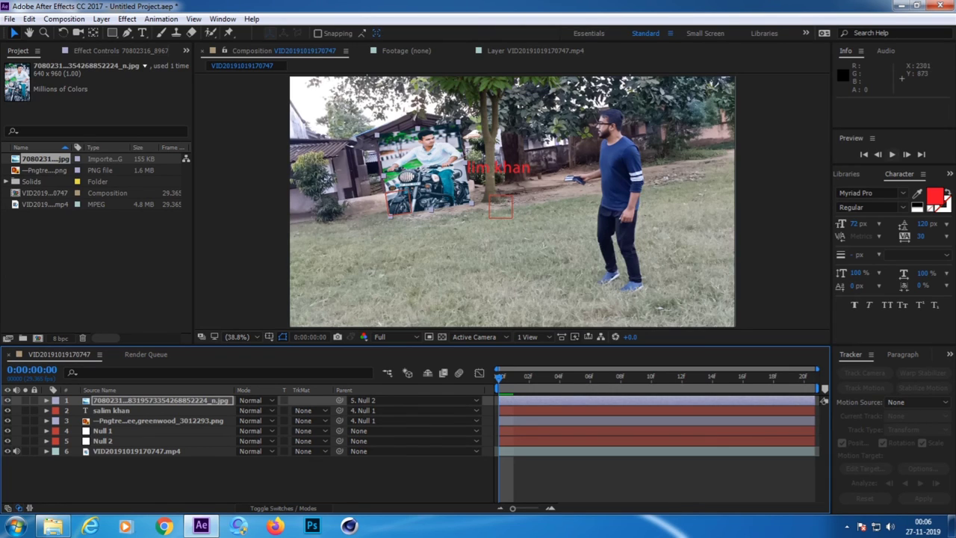
key(space)
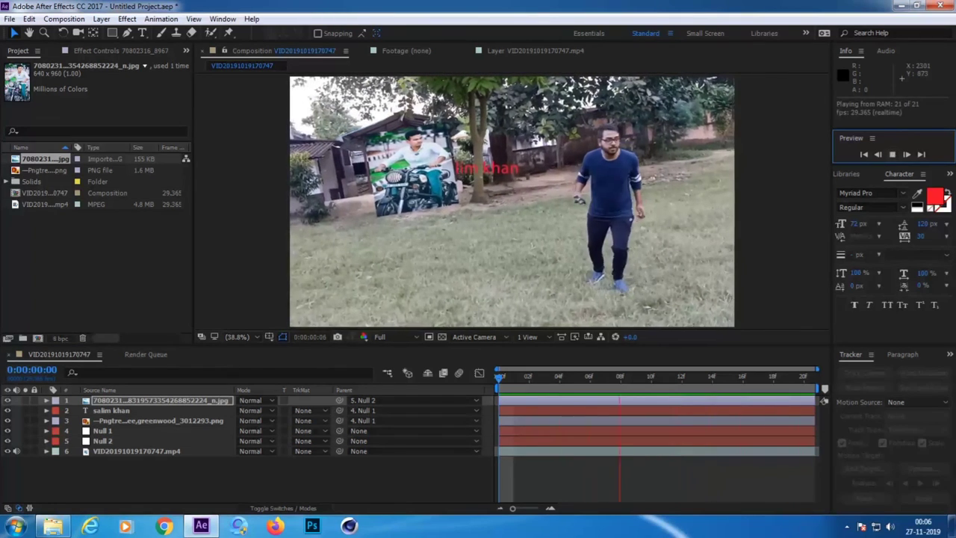
key(space)
drag(665, 377, 487, 388)
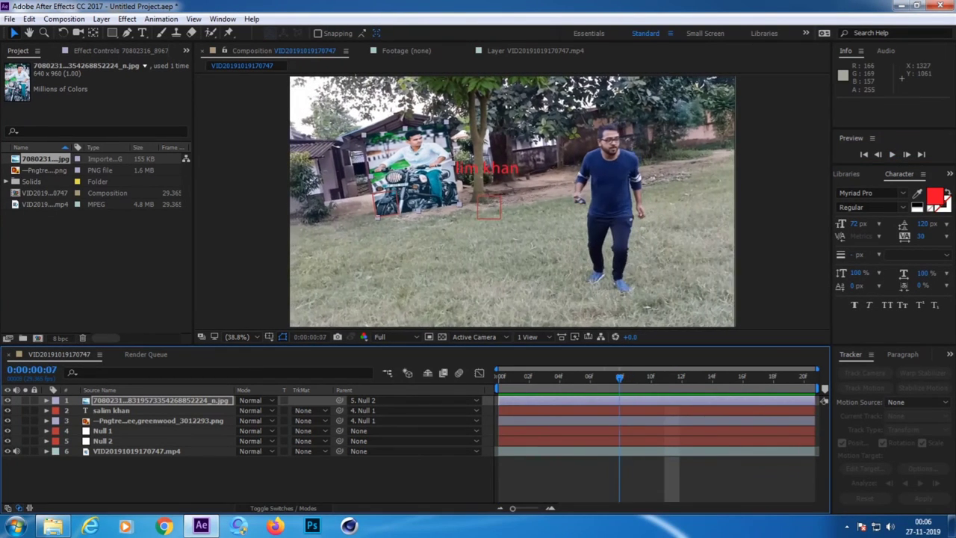
key(space)
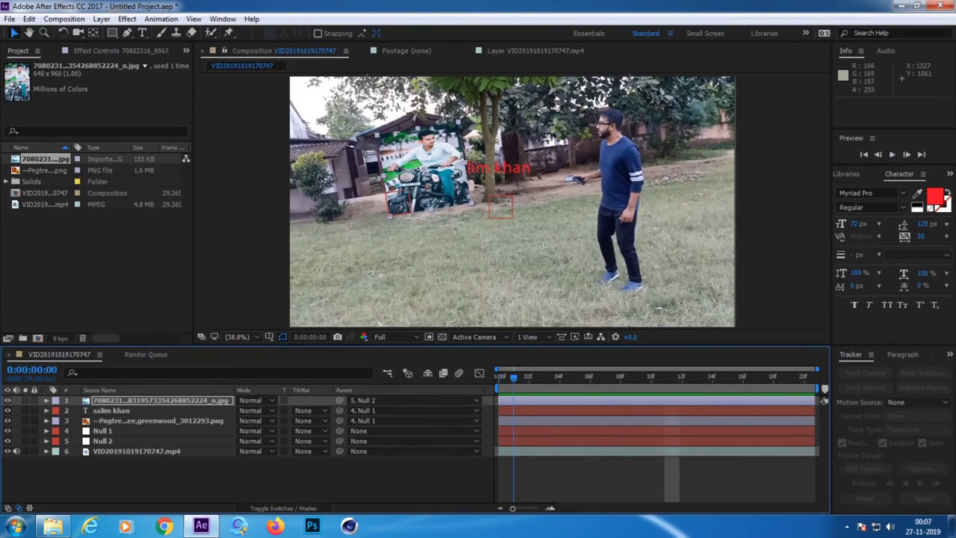